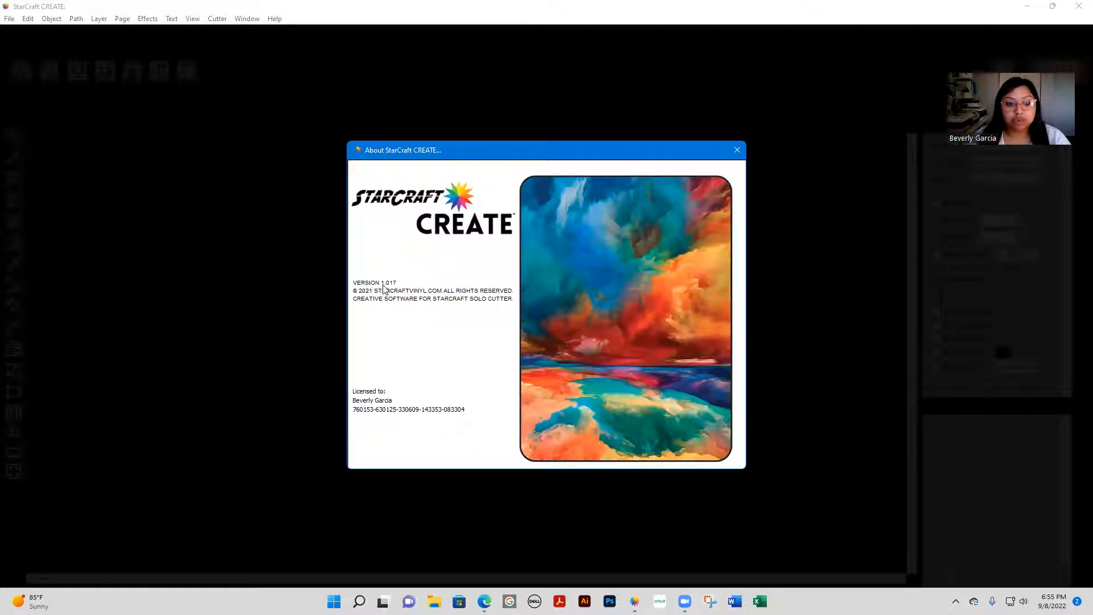
- Switch to the Edge browser and open the bookmarked StarCraft SOLO and CREATE Support page in a new tab
mouse_move(485, 602)
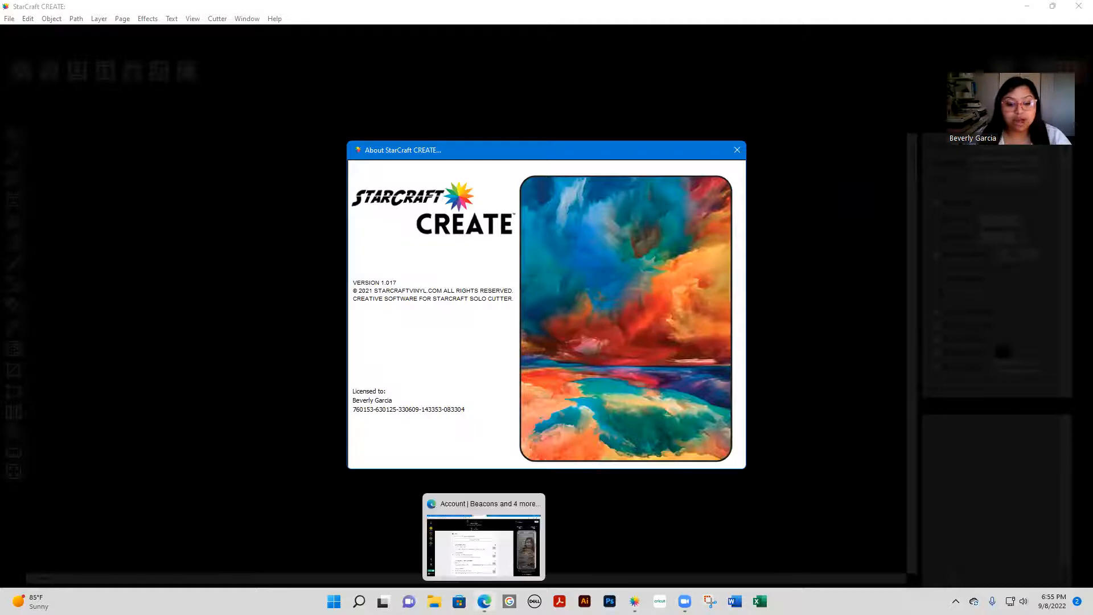
left_click(502, 567)
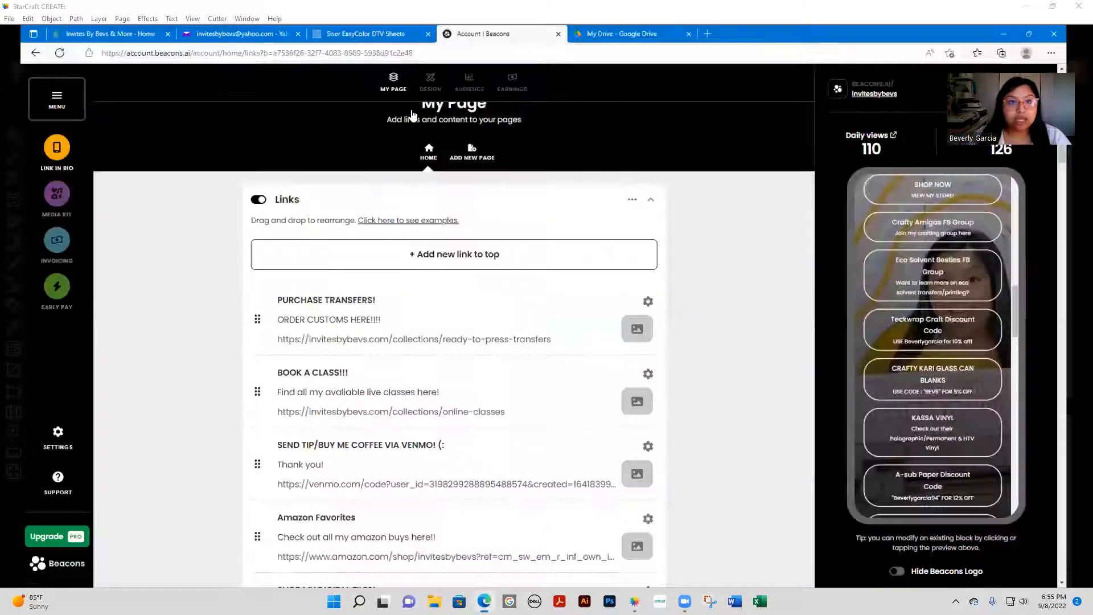
left_click(717, 10)
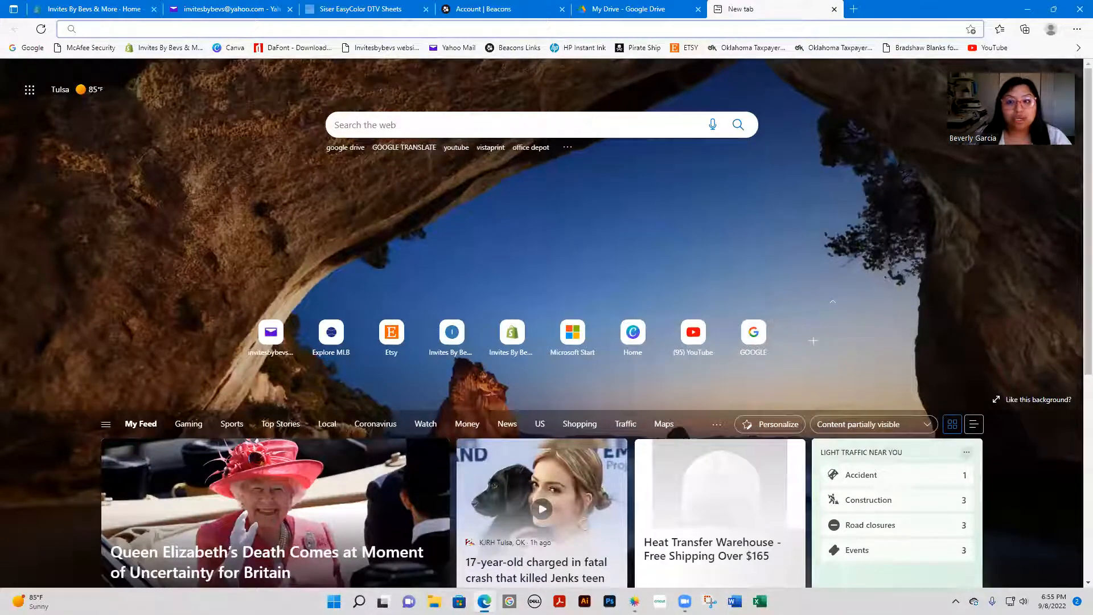
left_click(1078, 48)
left_click(862, 121)
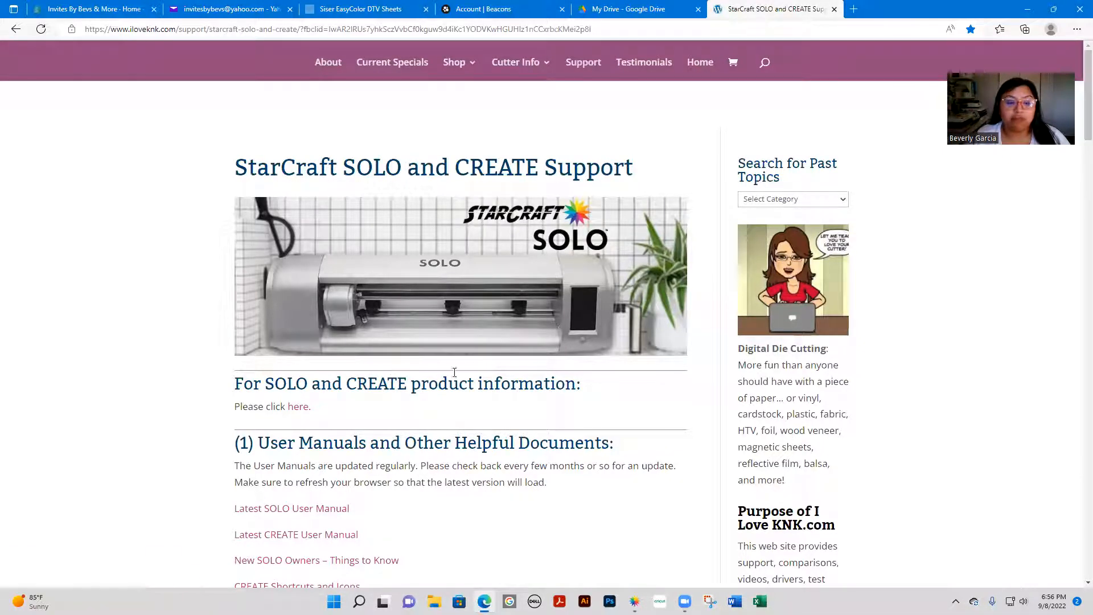
- View the shared download folder for StarCraft CREATE for PC and Mac, and close it again
scroll(497, 289, "down", 3)
scroll(497, 289, "down", 6)
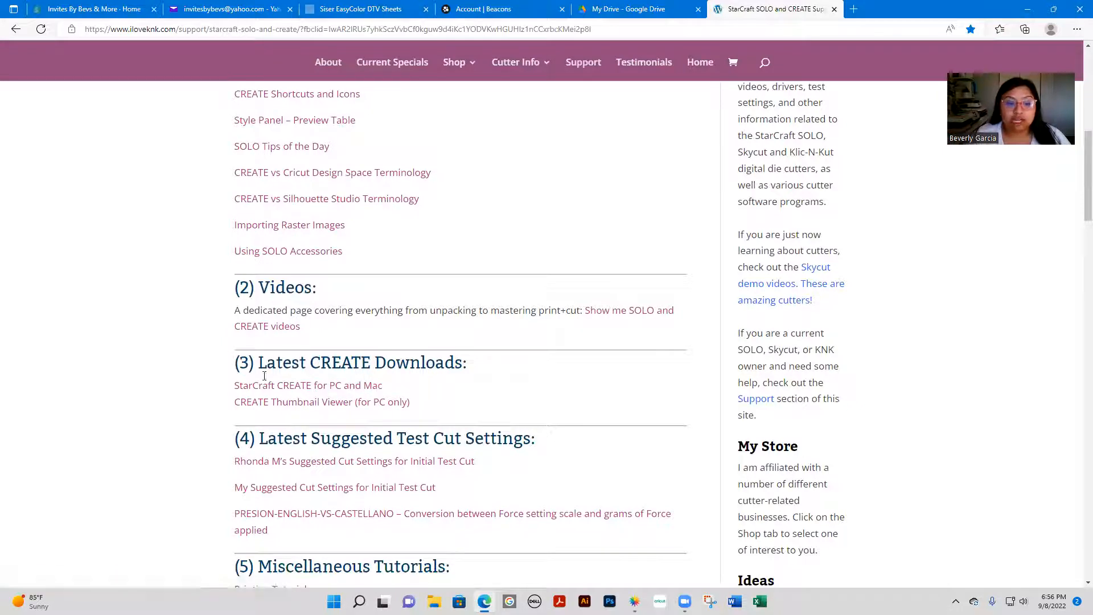
left_click(290, 386)
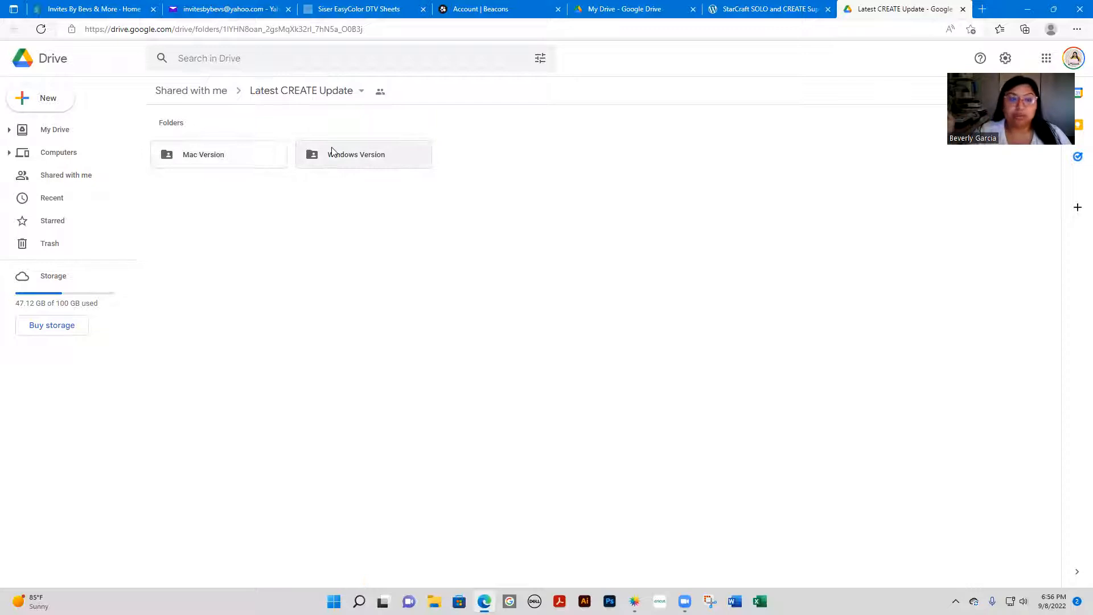
left_click(963, 10)
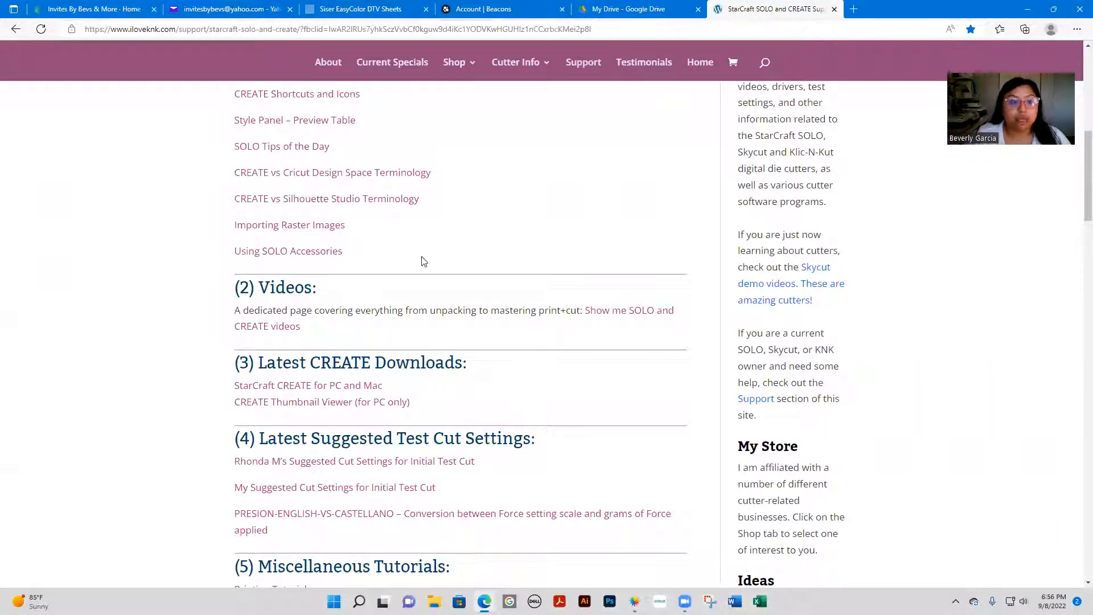
- Look through the support page's manuals, videos, CREATE downloads, test cut settings, tutorials and support groups
scroll(356, 245, "up", 1)
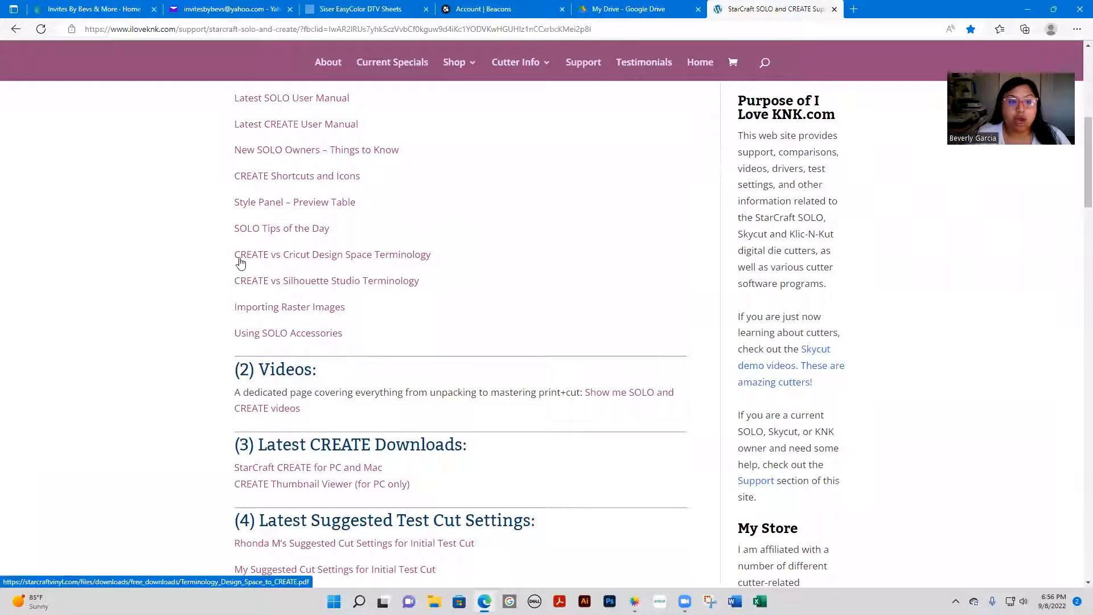
scroll(341, 336, "down", 2)
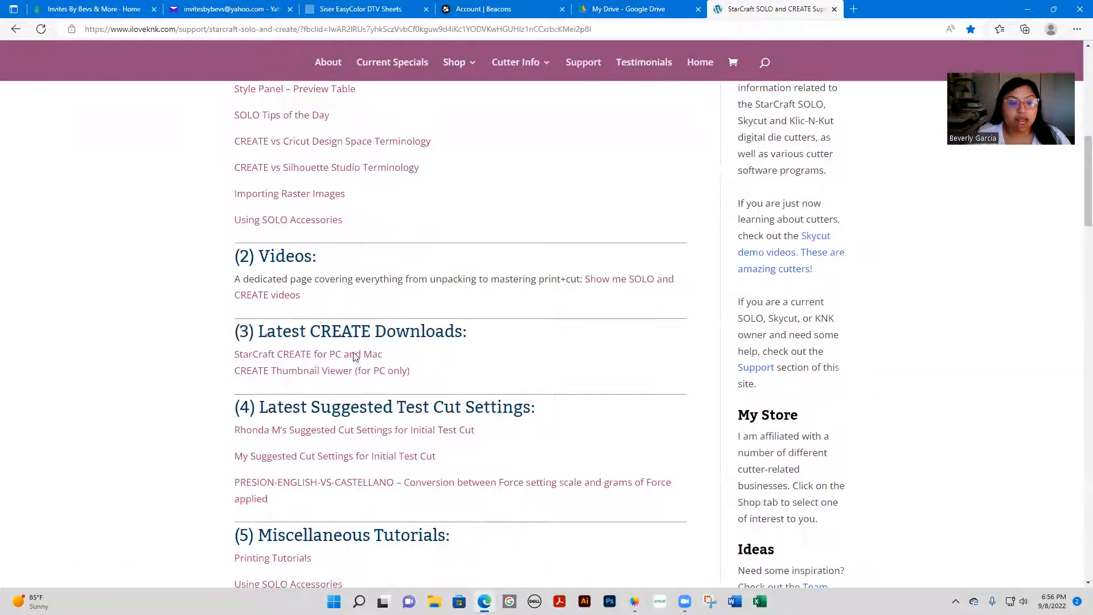
scroll(350, 359, "down", 2)
scroll(359, 385, "down", 4)
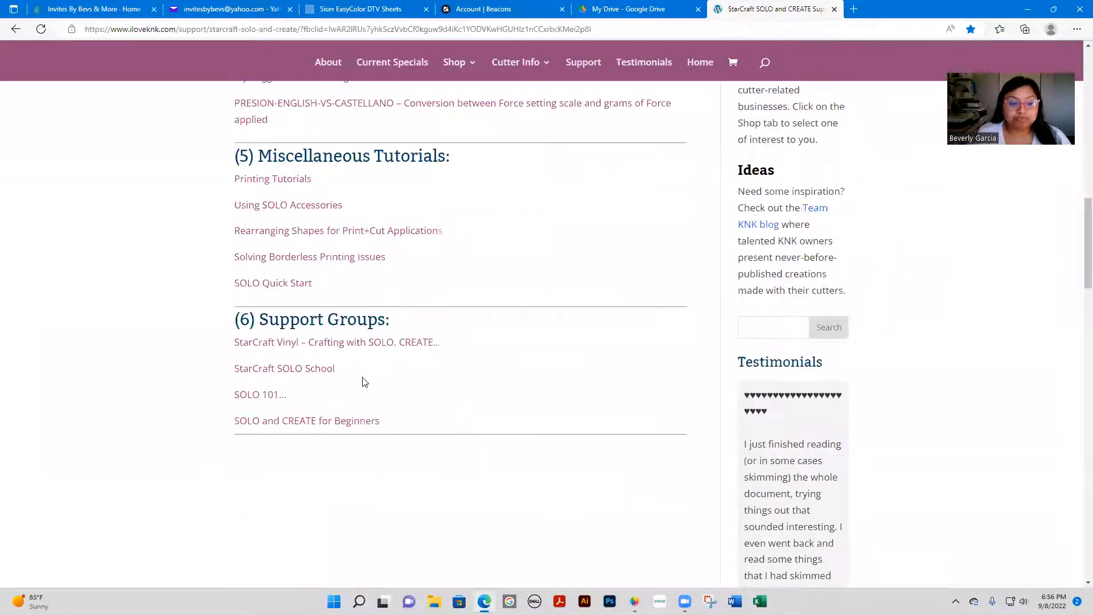
scroll(311, 242, "up", 1)
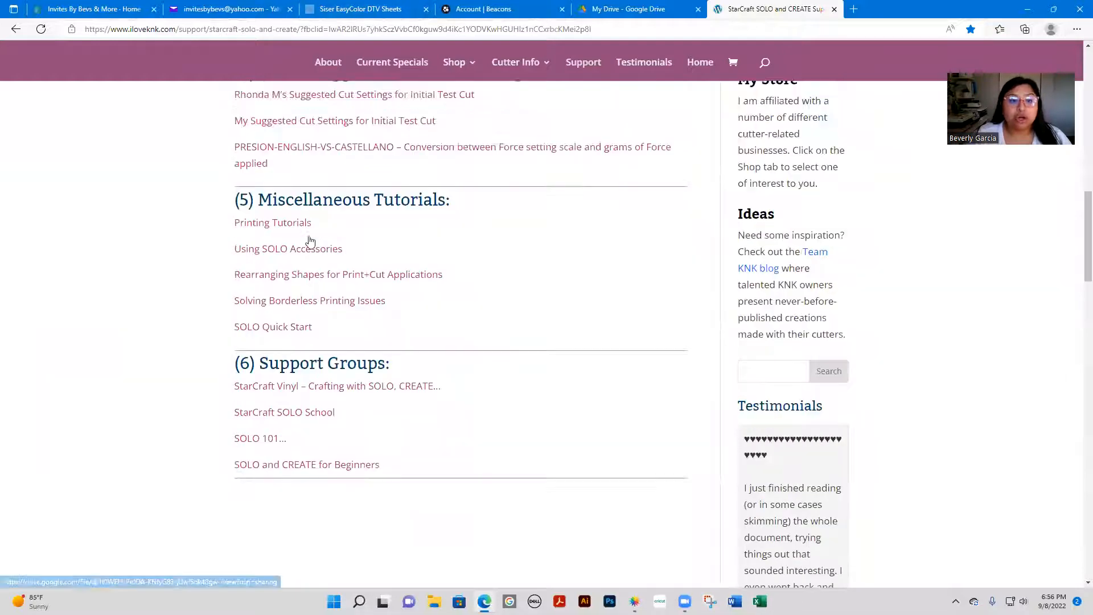
scroll(310, 242, "up", 5)
scroll(310, 242, "down", 8)
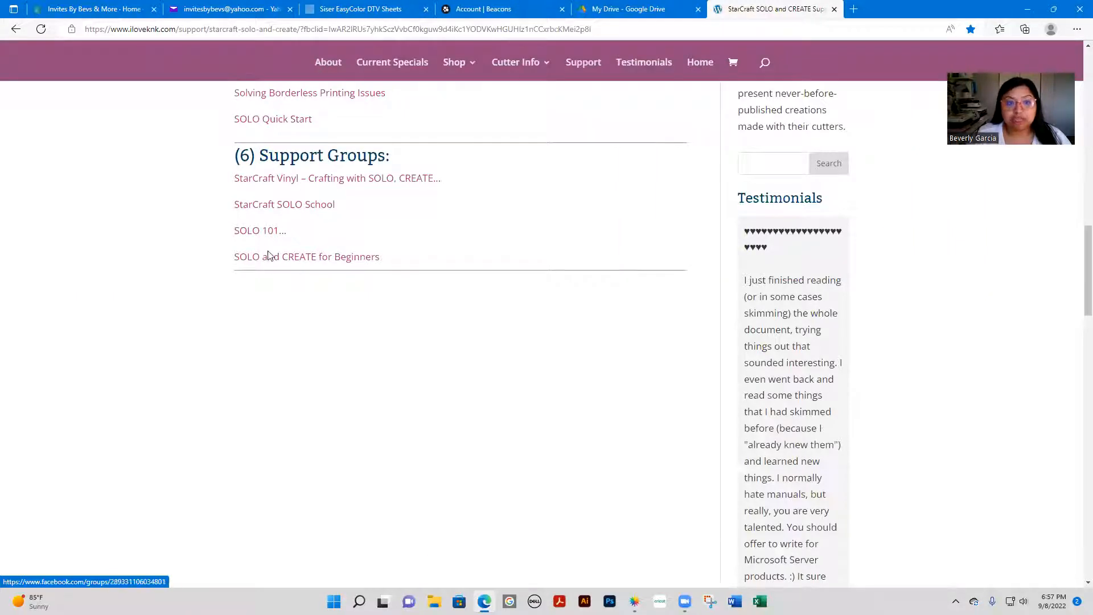
- View the StarCraft Vinyl and StarCraft SOLO School support groups from the support page
left_click(367, 180)
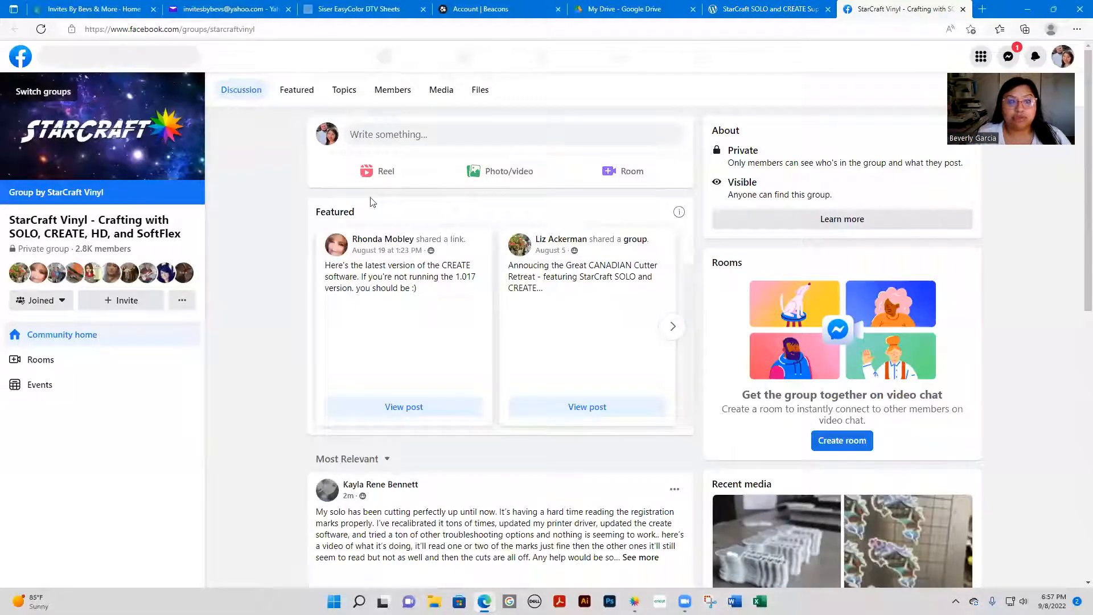
left_click(769, 9)
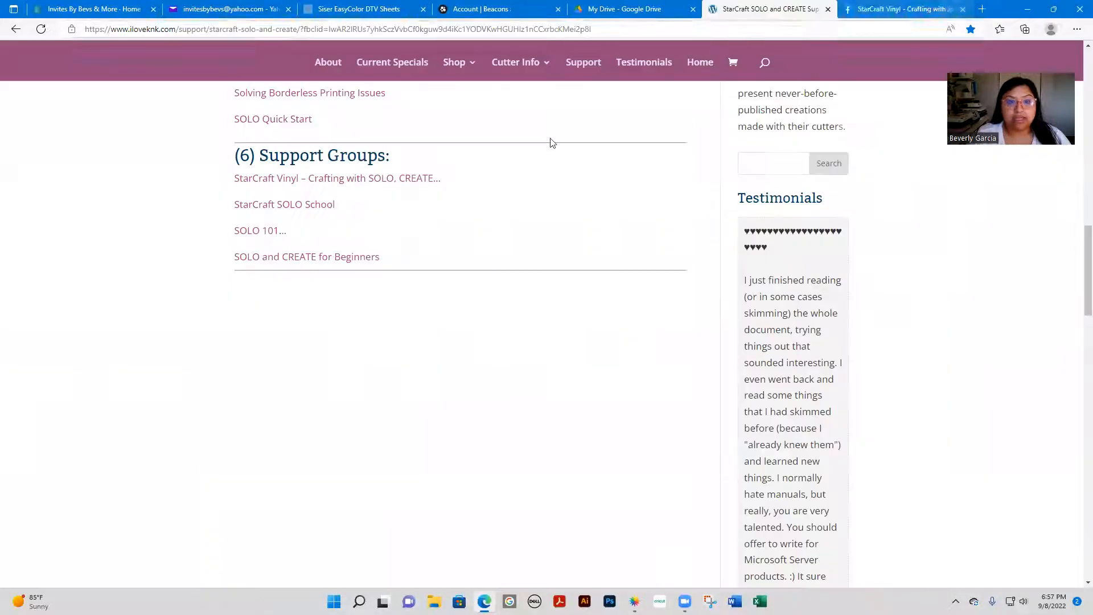
left_click(267, 206)
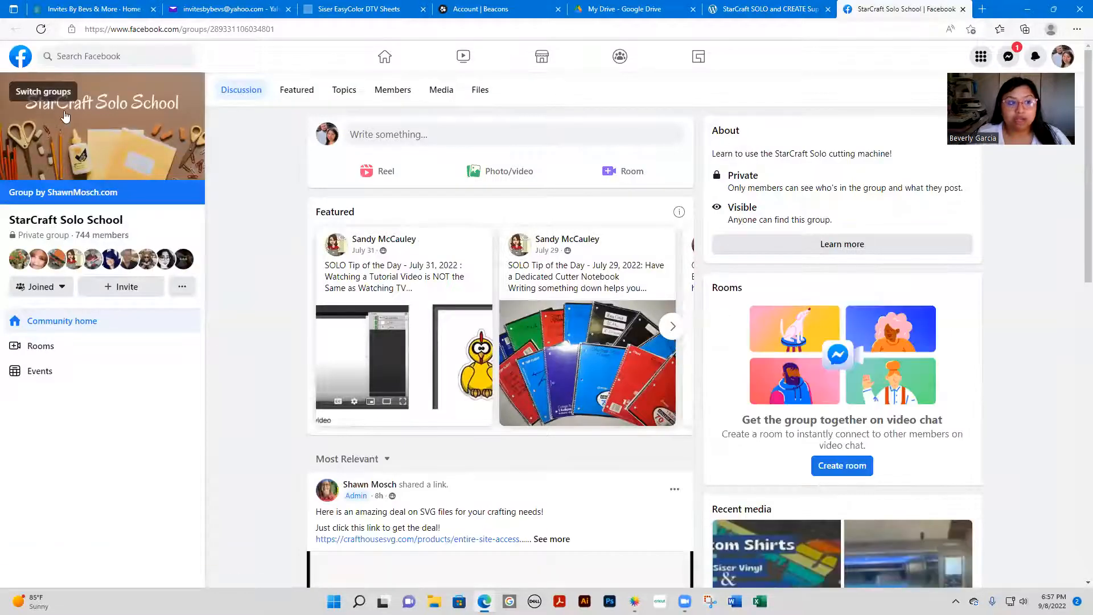
left_click(776, 9)
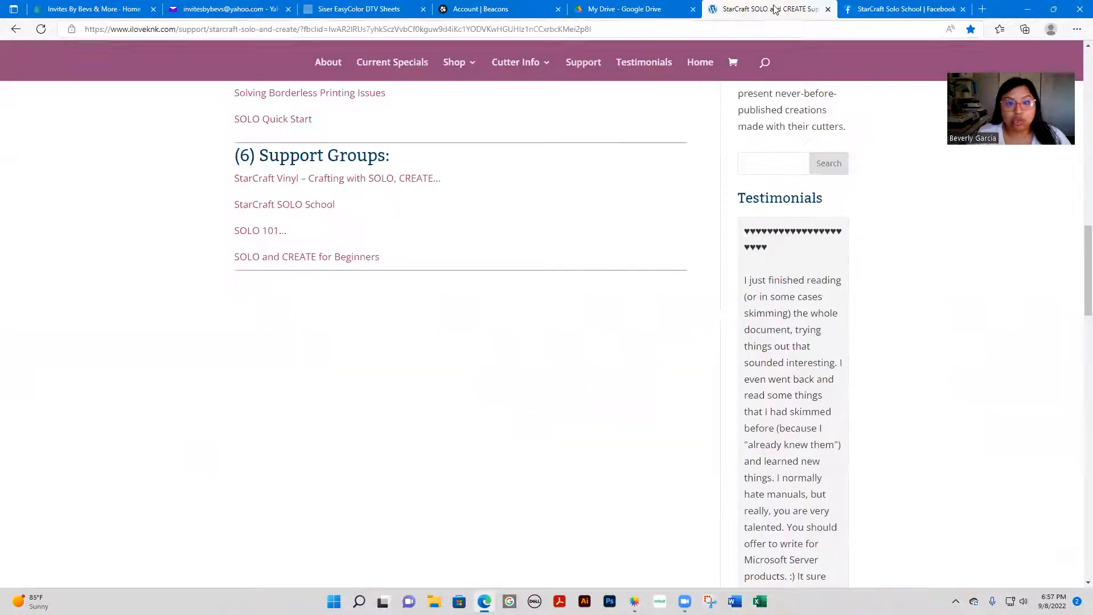
- View the SOLO 101 and SOLO and CREATE for Beginners groups, and return to the start of the support page
left_click(253, 231)
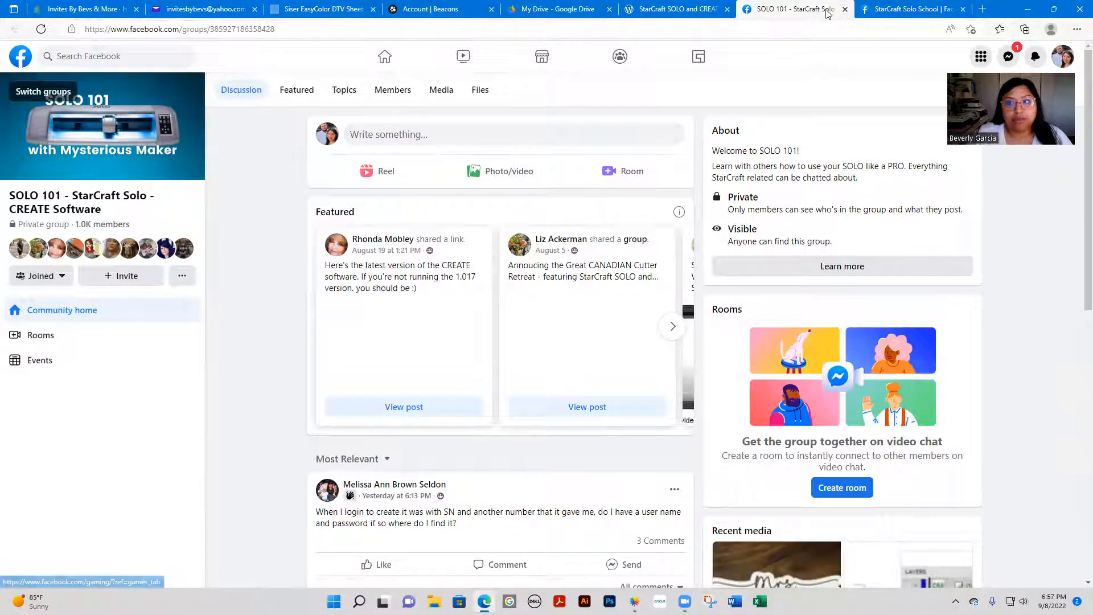
left_click(845, 9)
left_click(844, 10)
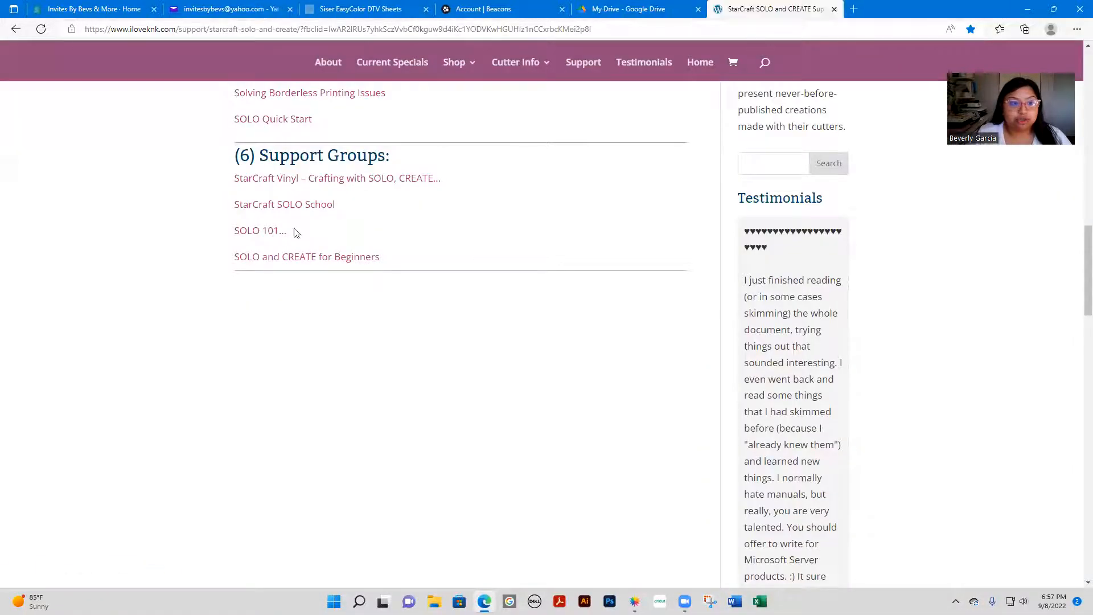
left_click(298, 255)
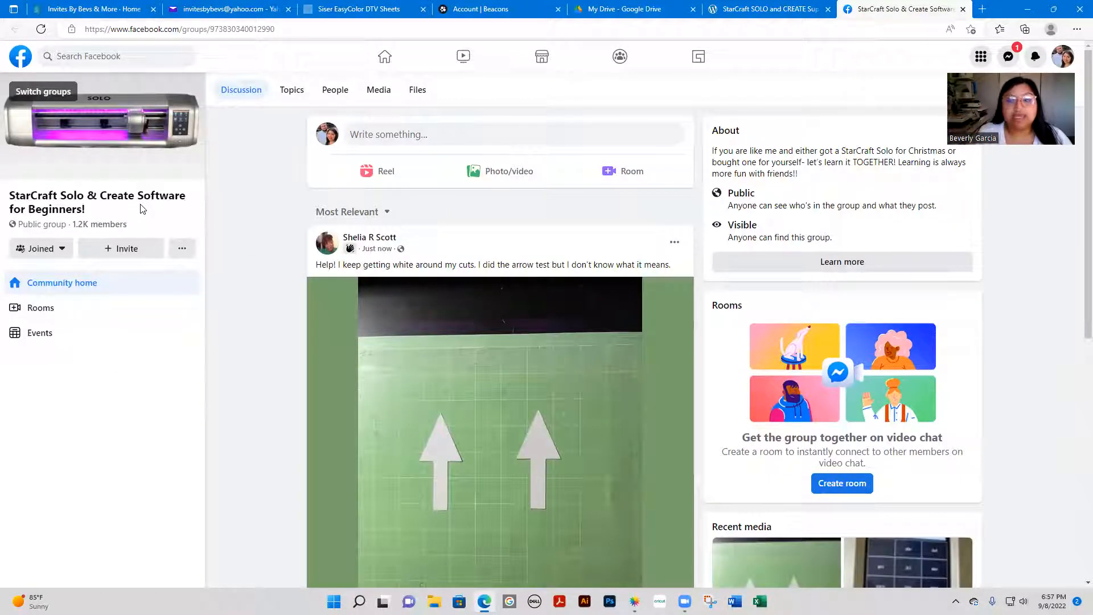
left_click(964, 9)
scroll(310, 257, "up", 10)
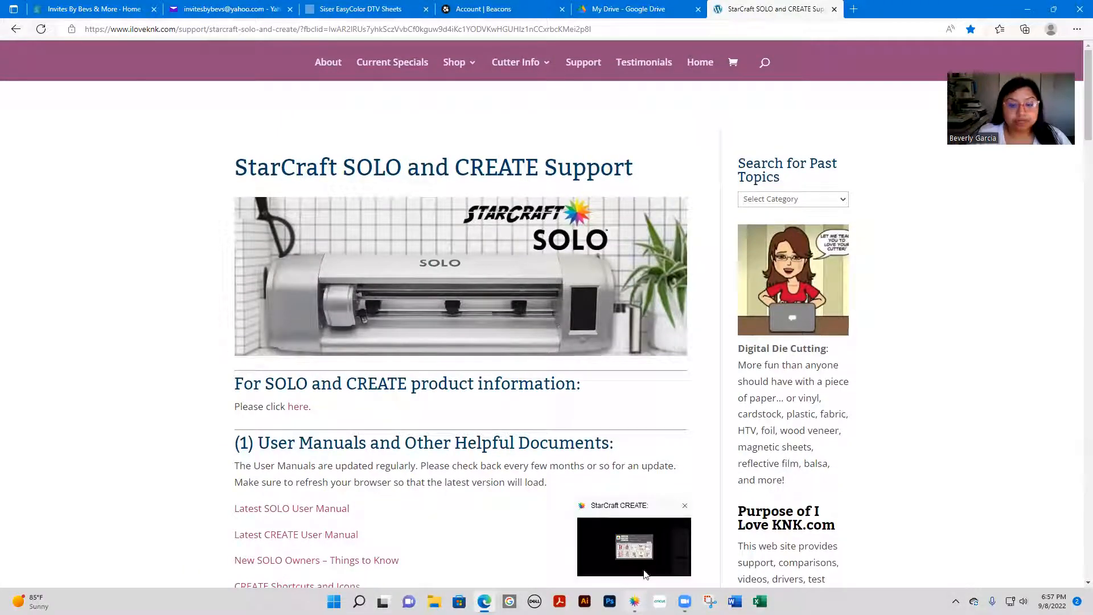
- Switch back to StarCraft CREATE, close the About window and set a new project's mat size to Custom Size
left_click(643, 545)
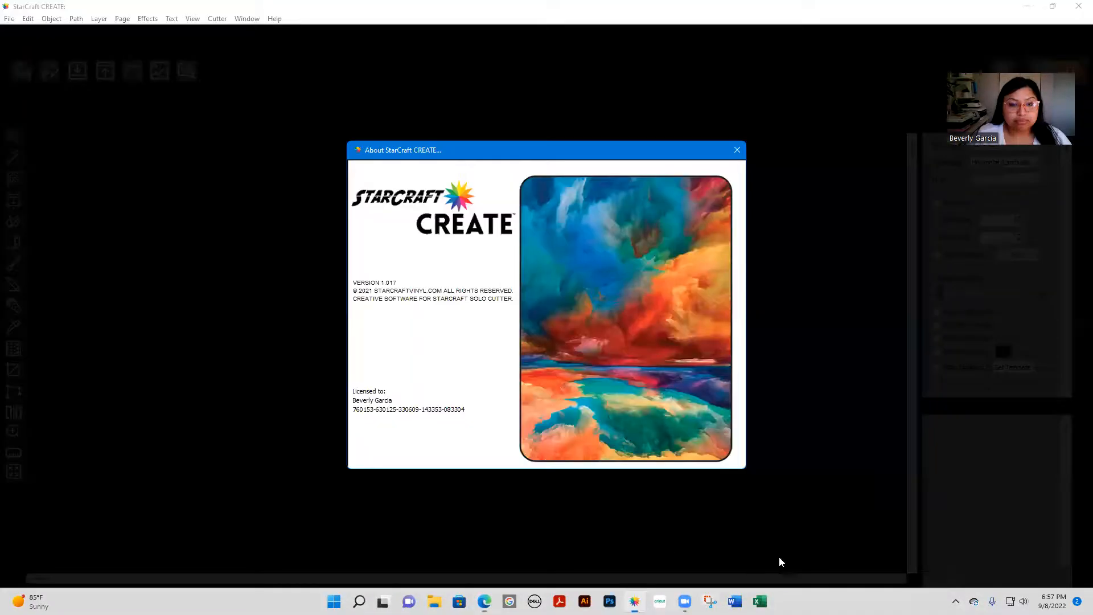
left_click(736, 149)
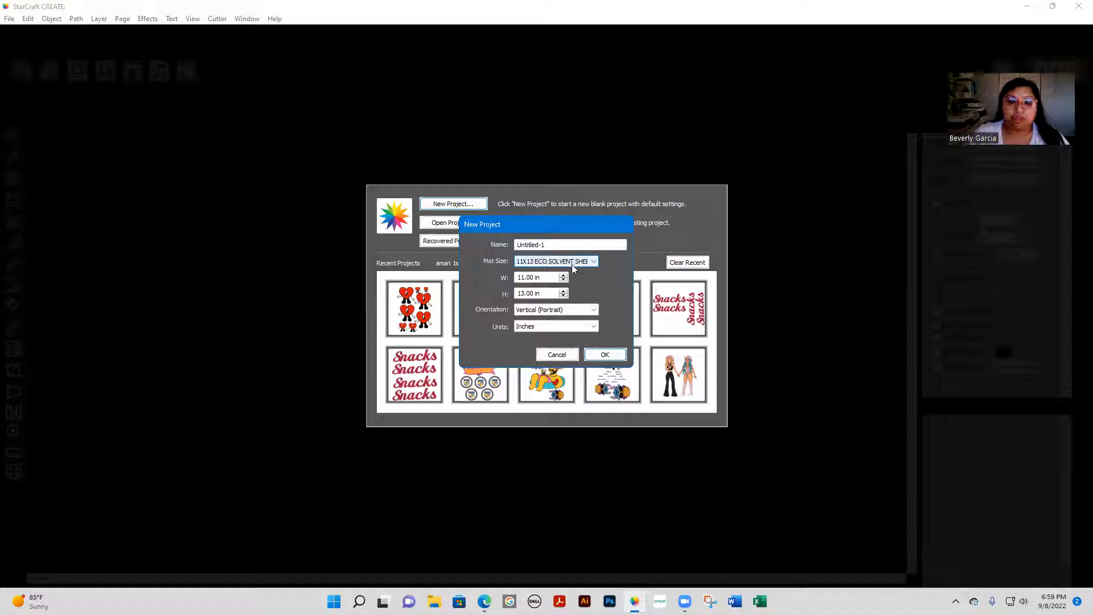
double_click(546, 278)
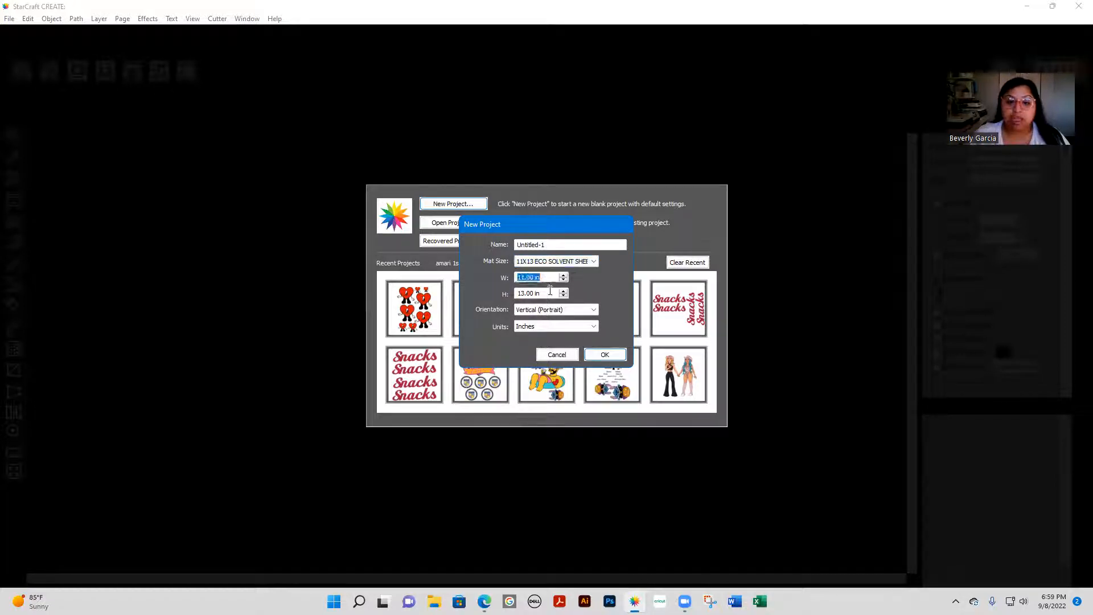
key("Tab")
left_click(557, 261)
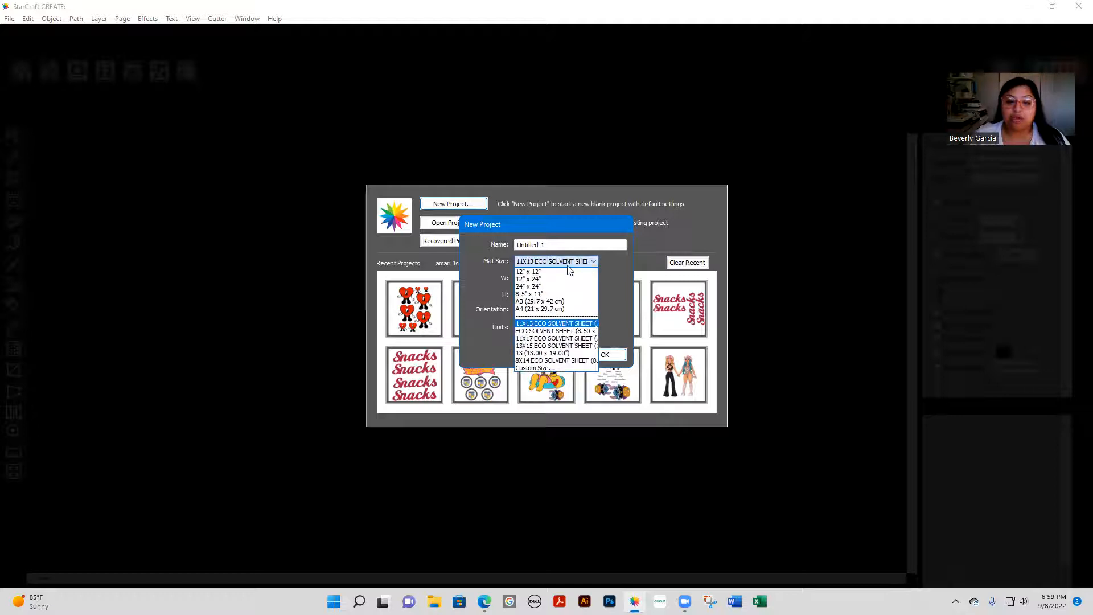
left_click(546, 368)
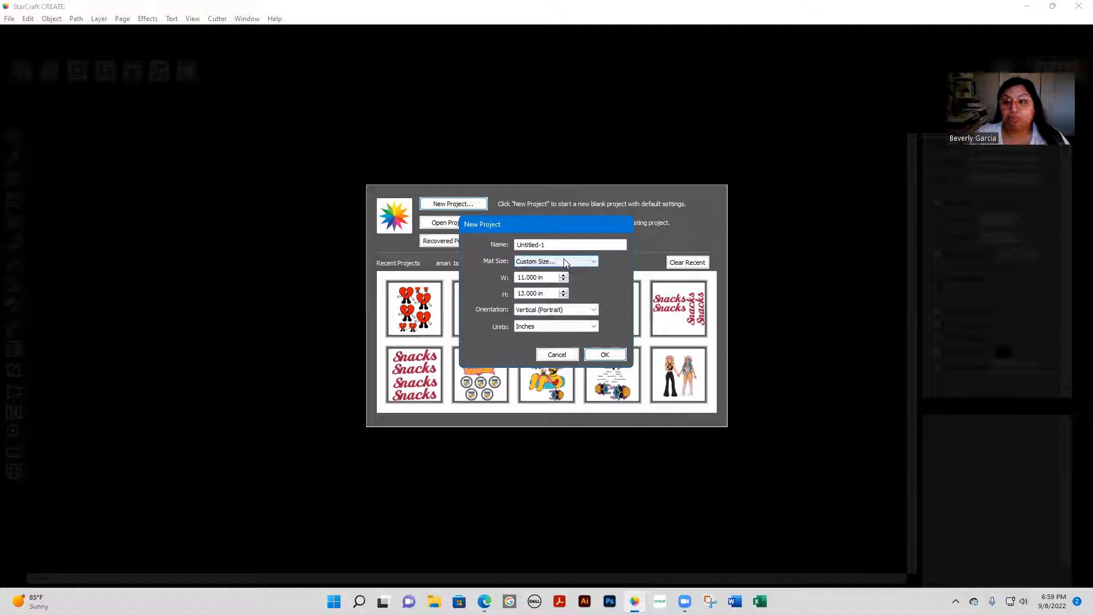
- Name the new project with the owner's first name followed by "designs" and create it
left_click(553, 245)
double_click(553, 245)
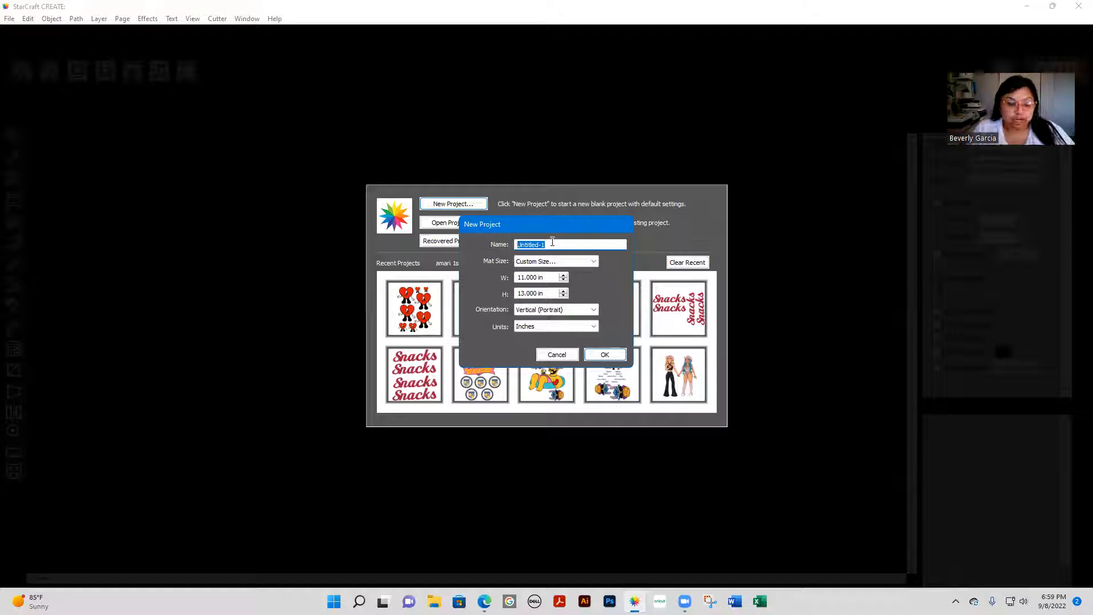
type("beverls")
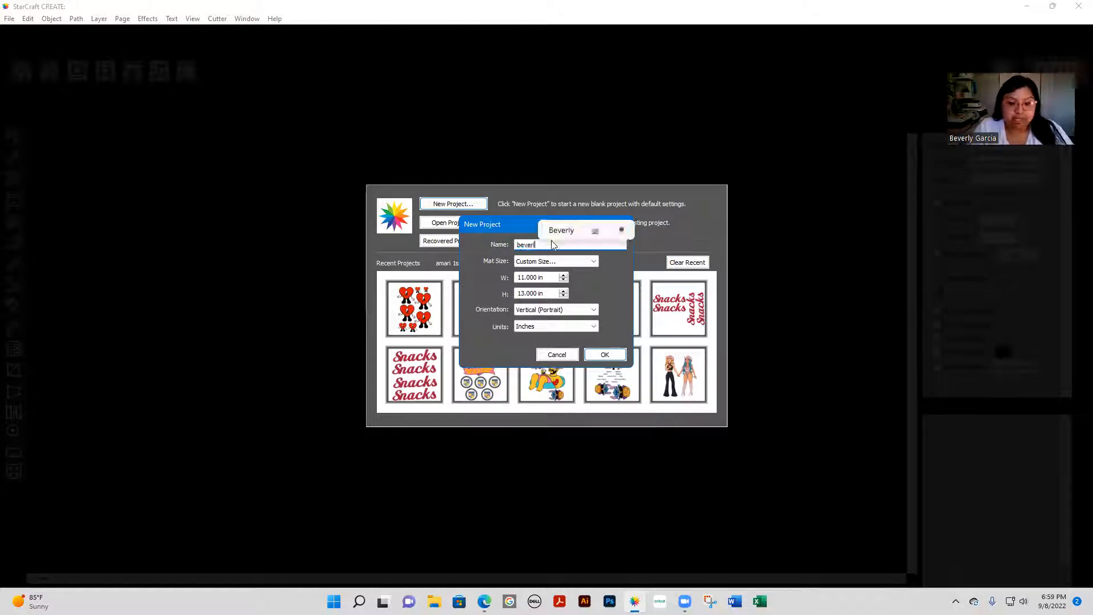
key("BackSpace")
type("ys designs")
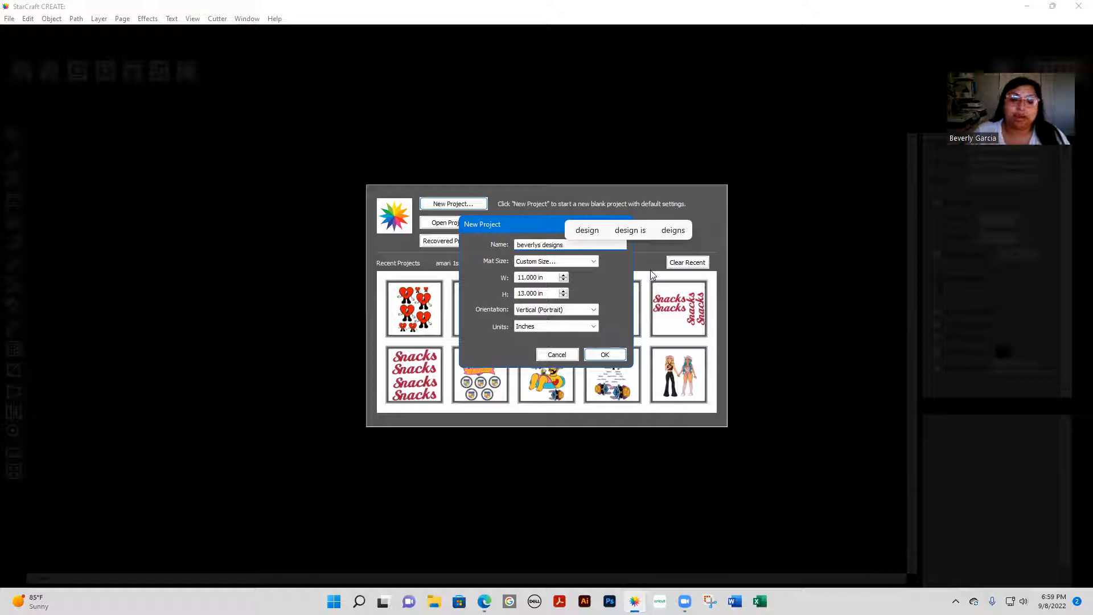
left_click(605, 354)
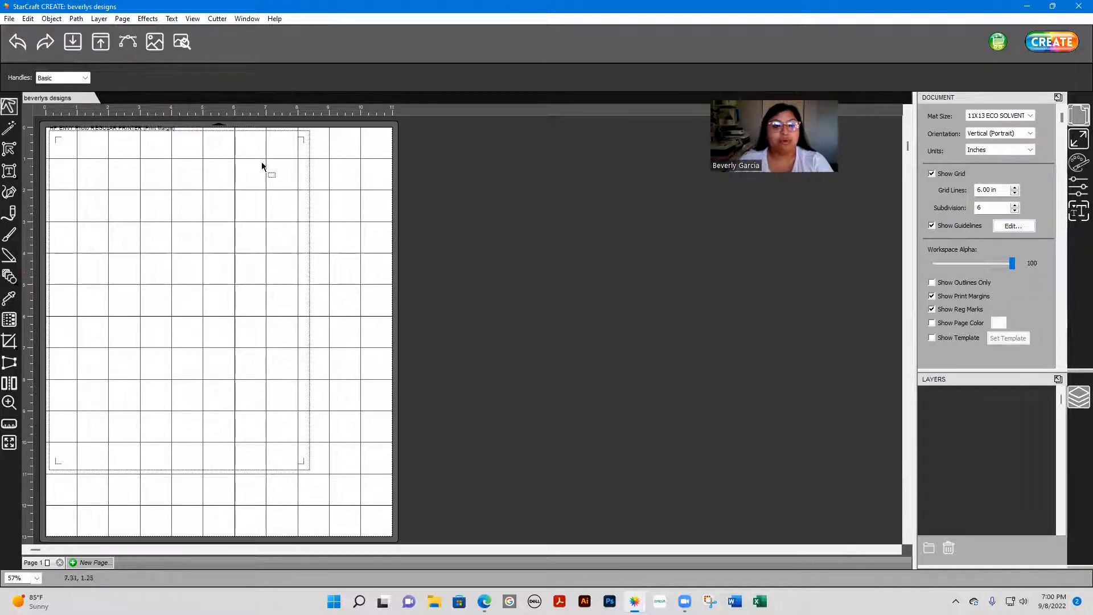
- Hide the registration marks and print margins on the page and show both again
left_click(933, 309)
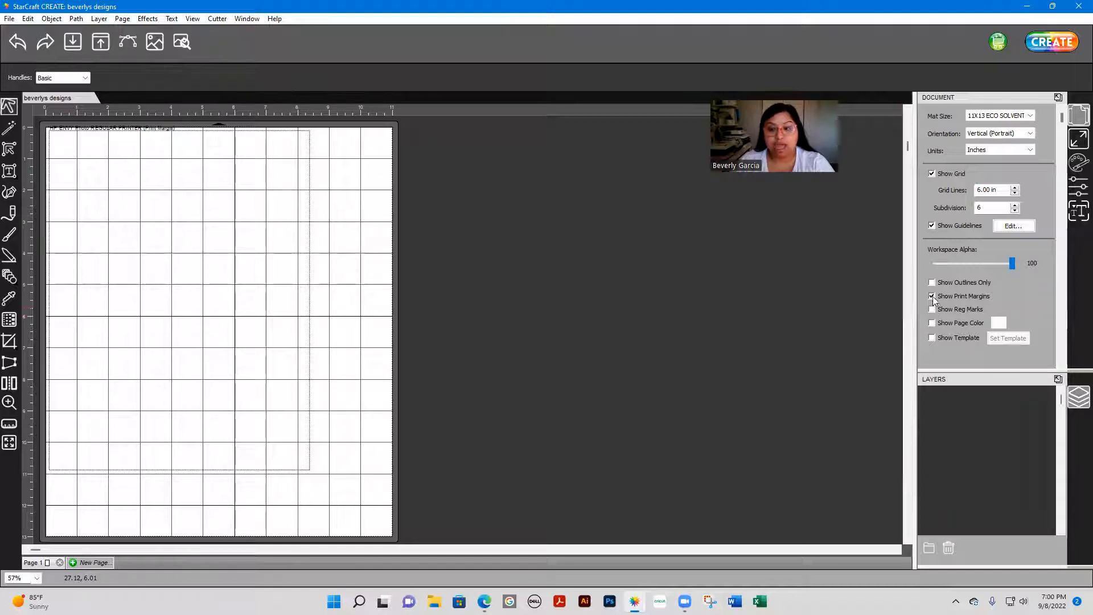
left_click(932, 297)
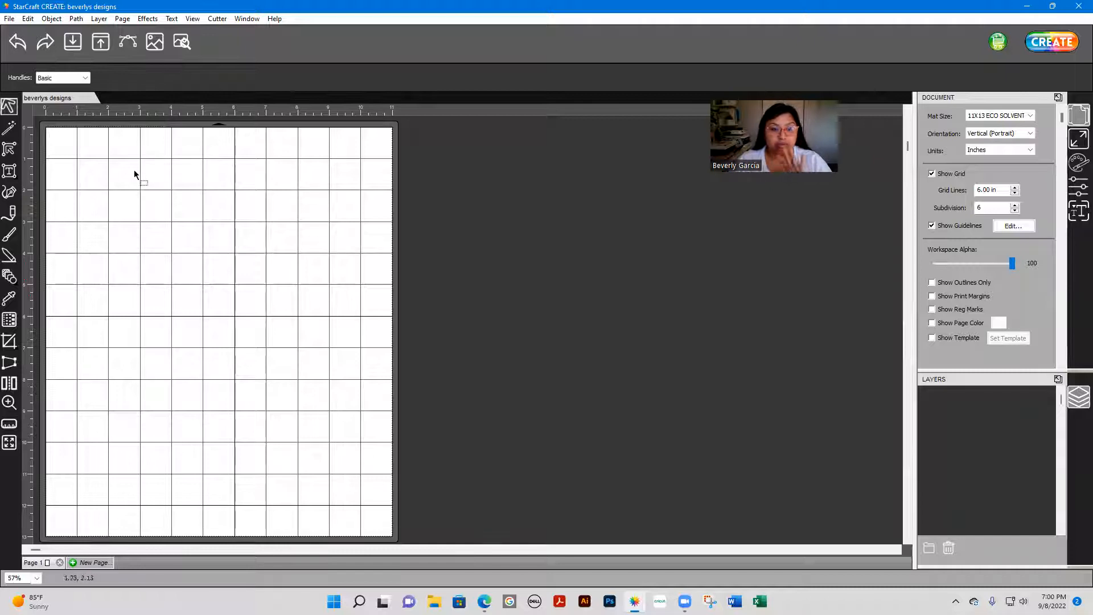
left_click(931, 296)
left_click(933, 310)
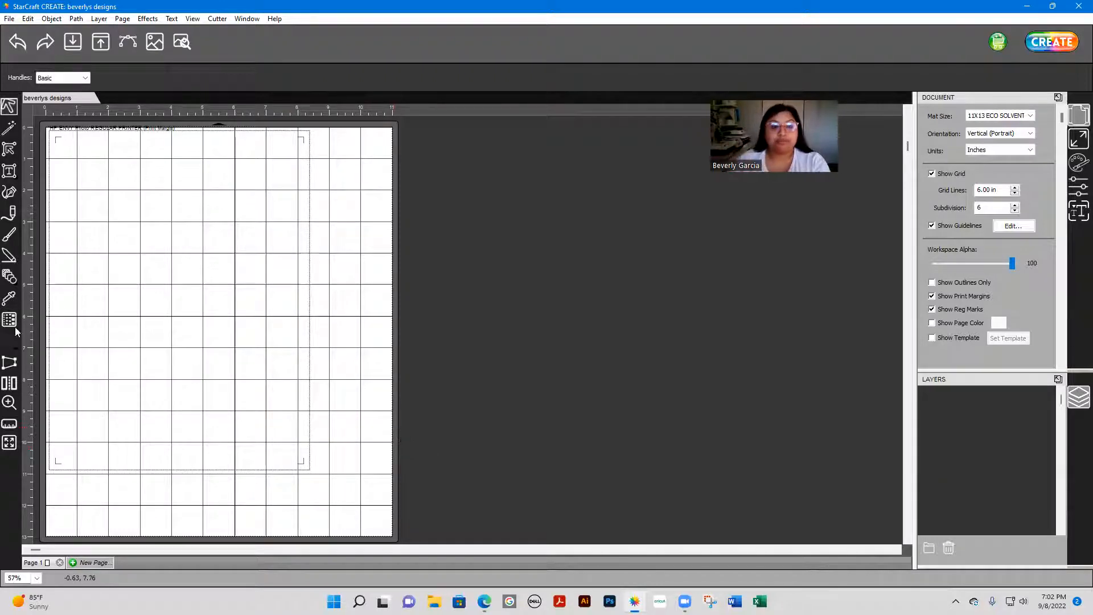
- Set the registration mark placement to Mark inset from print bounds in the cutter settings and save them
left_click(220, 20)
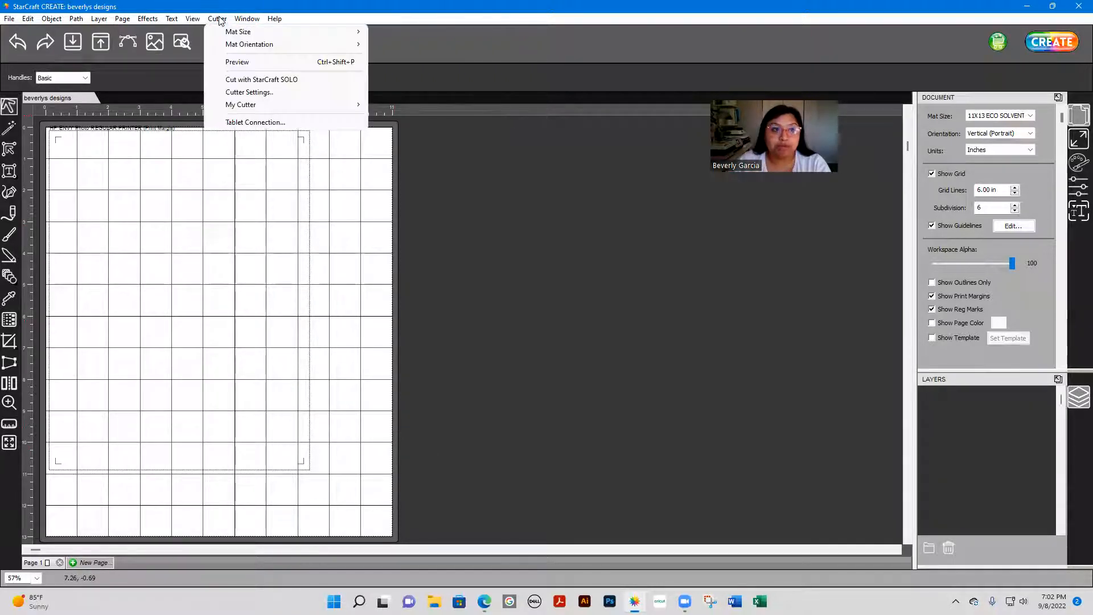
left_click(250, 92)
left_click_drag(597, 137, 618, 129)
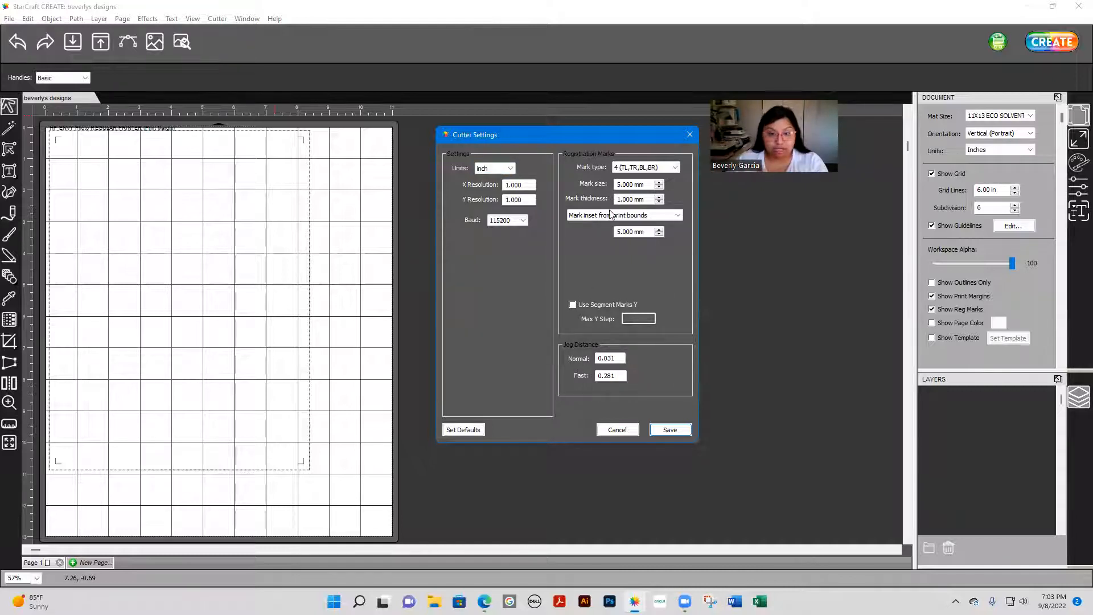
left_click(576, 215)
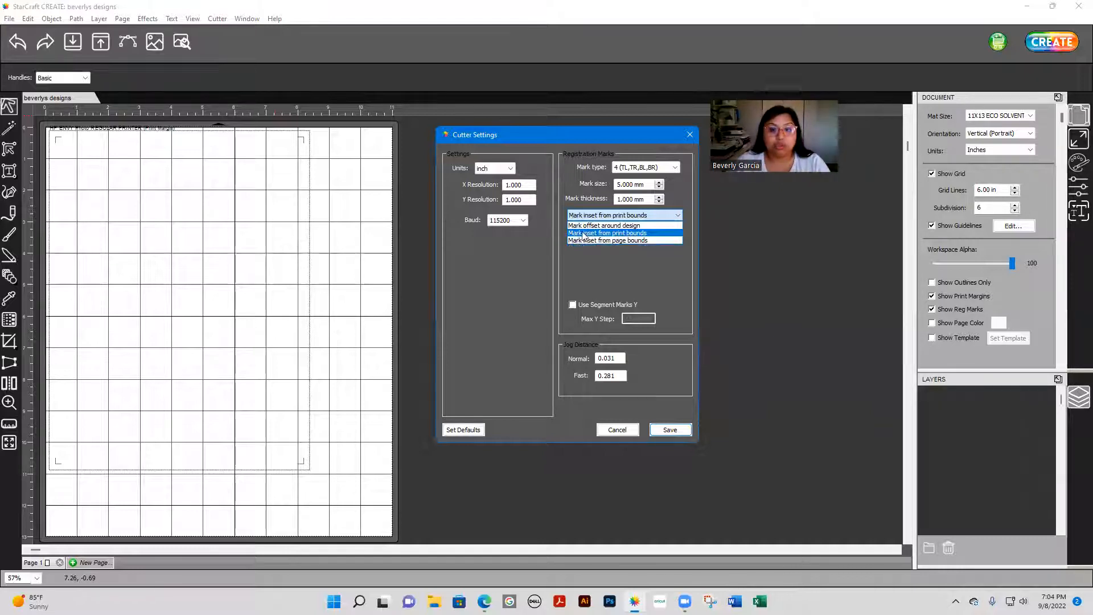
left_click(624, 233)
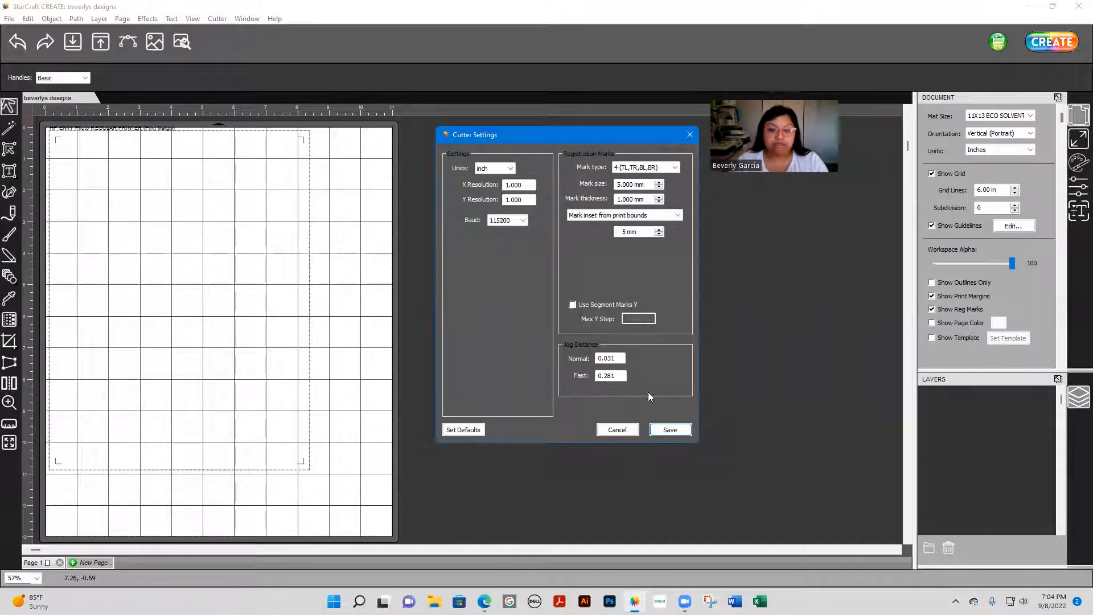
left_click(671, 429)
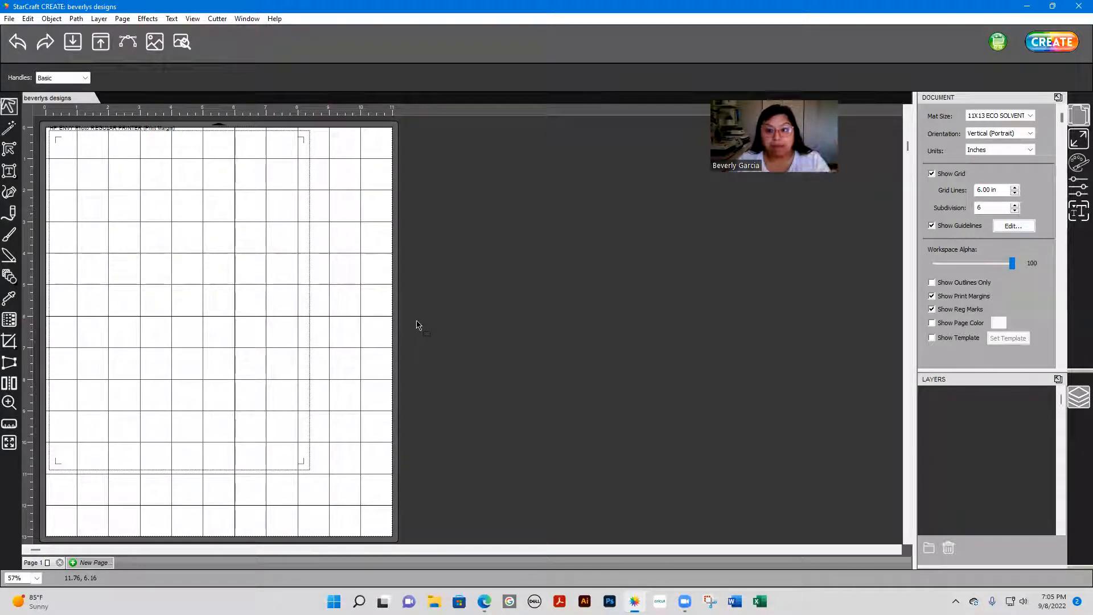
- Choose ET-15000 ECO SOLVENT PRINTER as the printer in the print setup
left_click(10, 19)
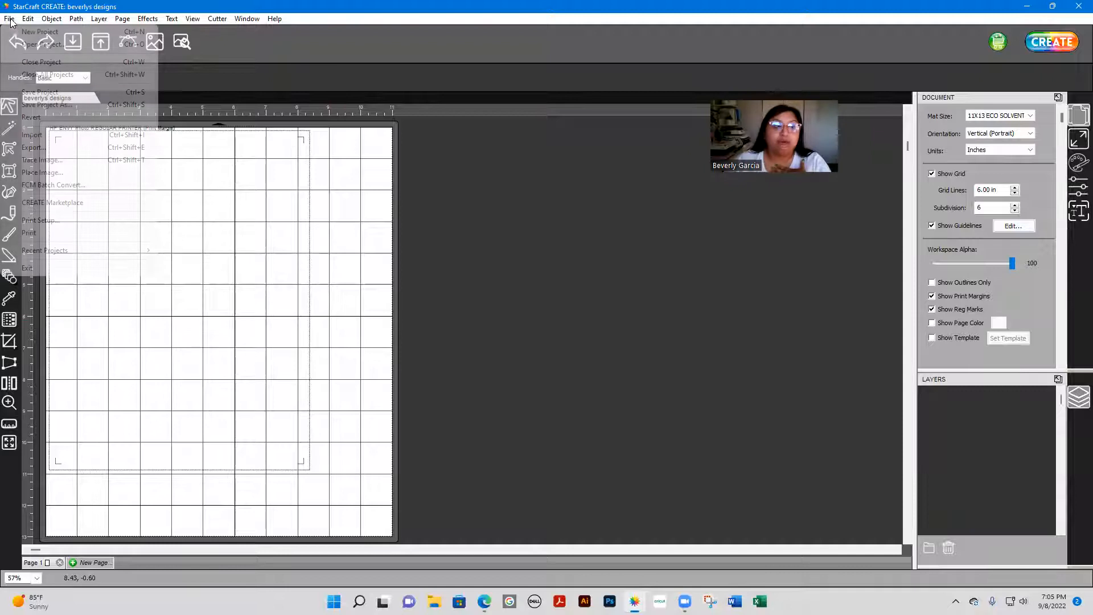
left_click(61, 226)
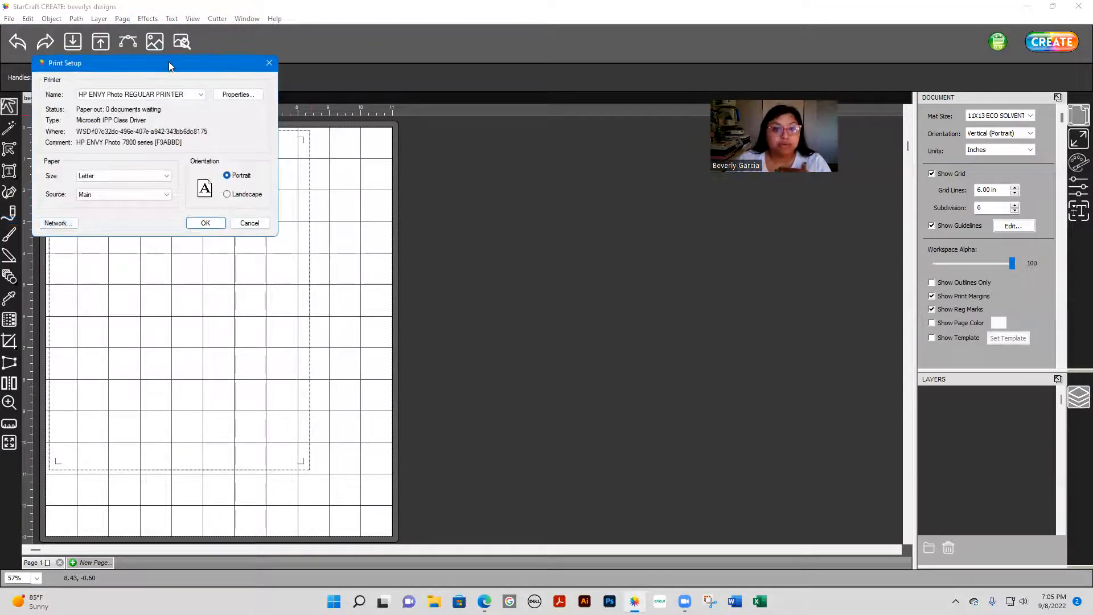
left_click_drag(168, 61, 570, 167)
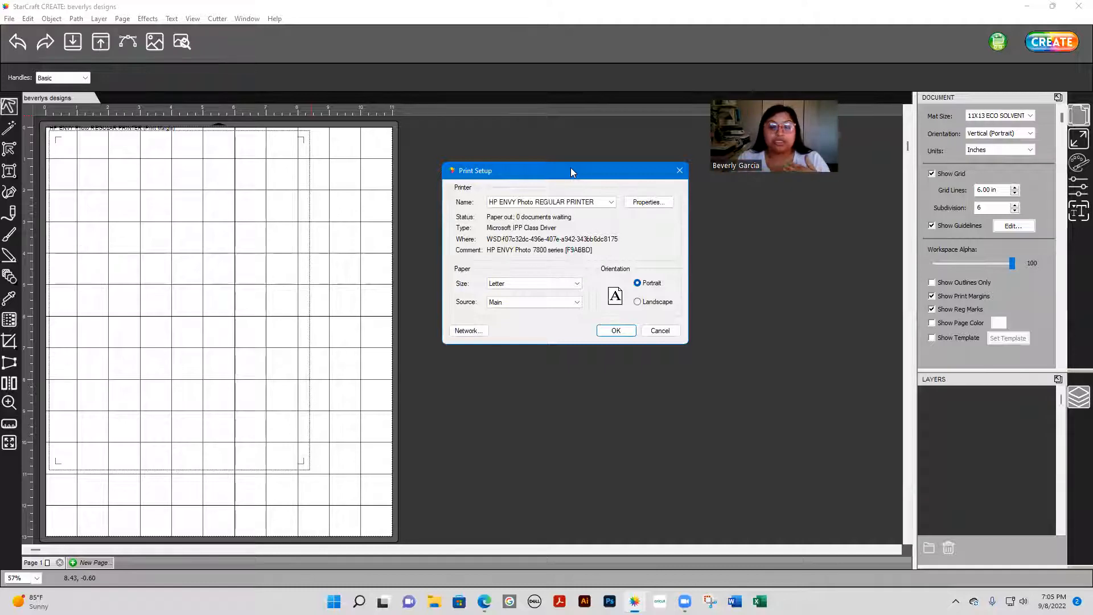
left_click(529, 204)
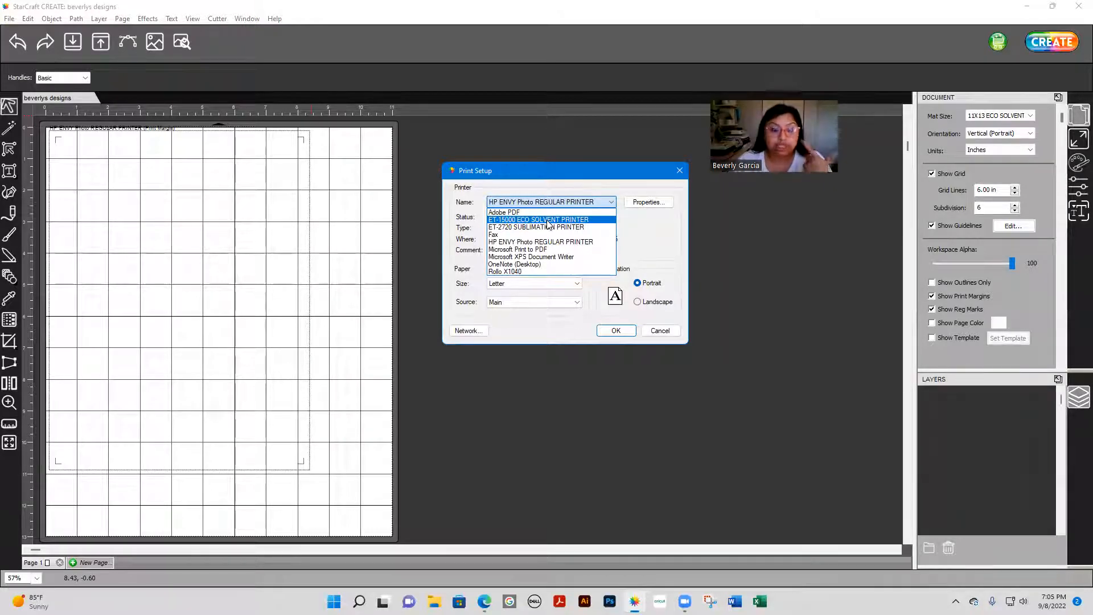
left_click(547, 220)
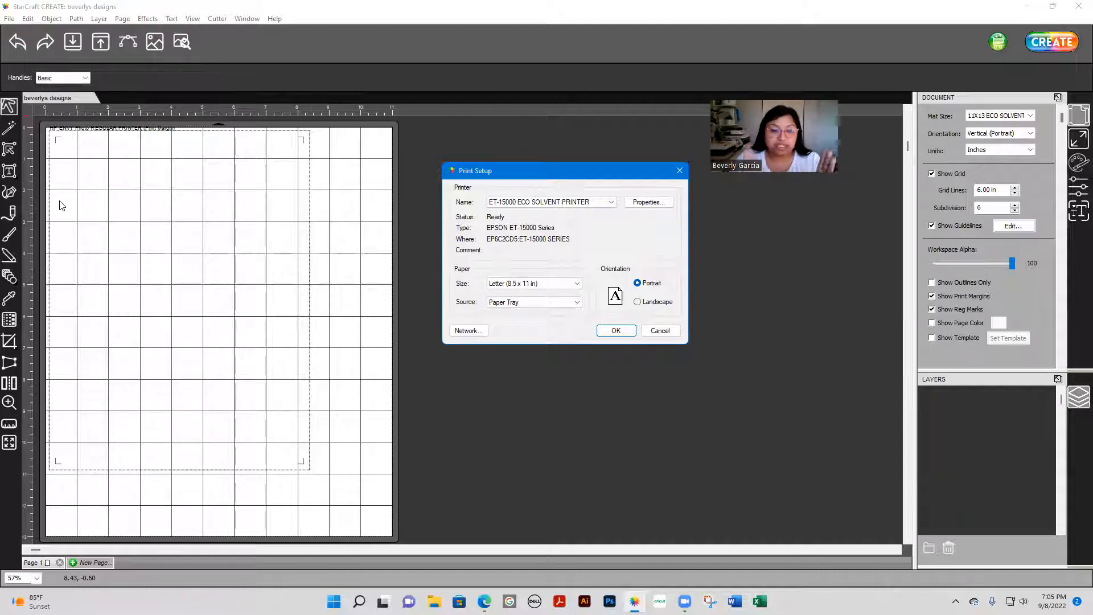
- Open the selected printer's properties and set the paper source to Paper Tray
left_click(651, 208)
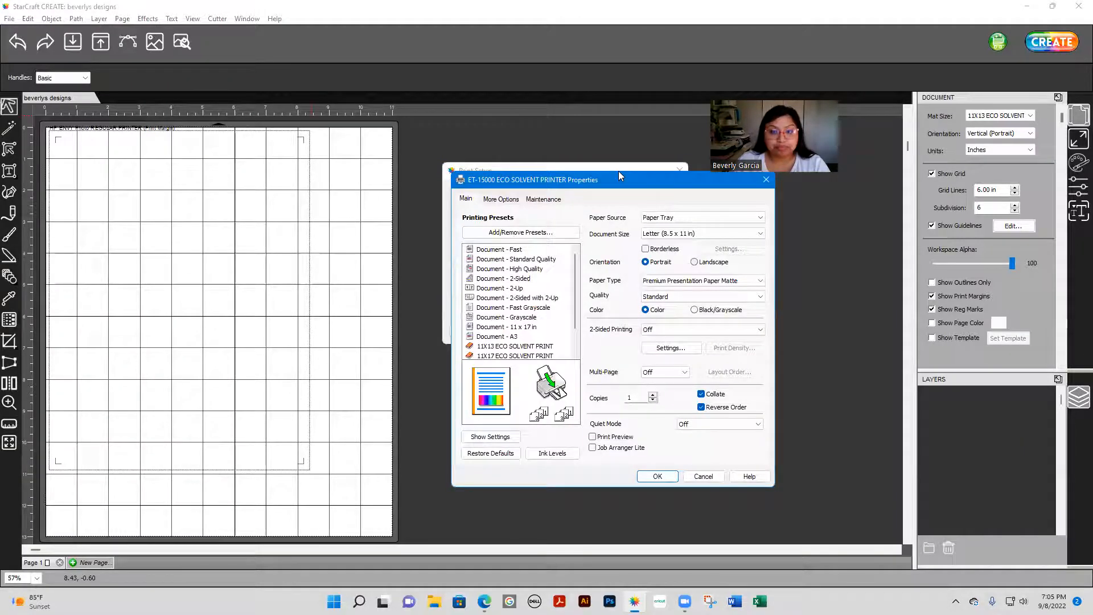
left_click_drag(618, 172, 543, 121)
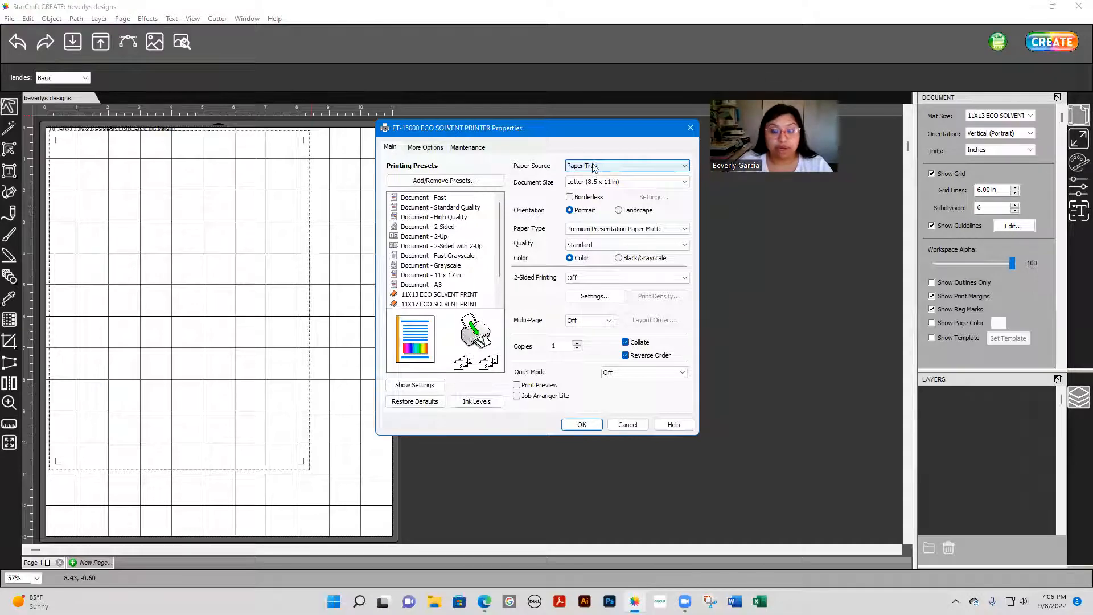
left_click(592, 169)
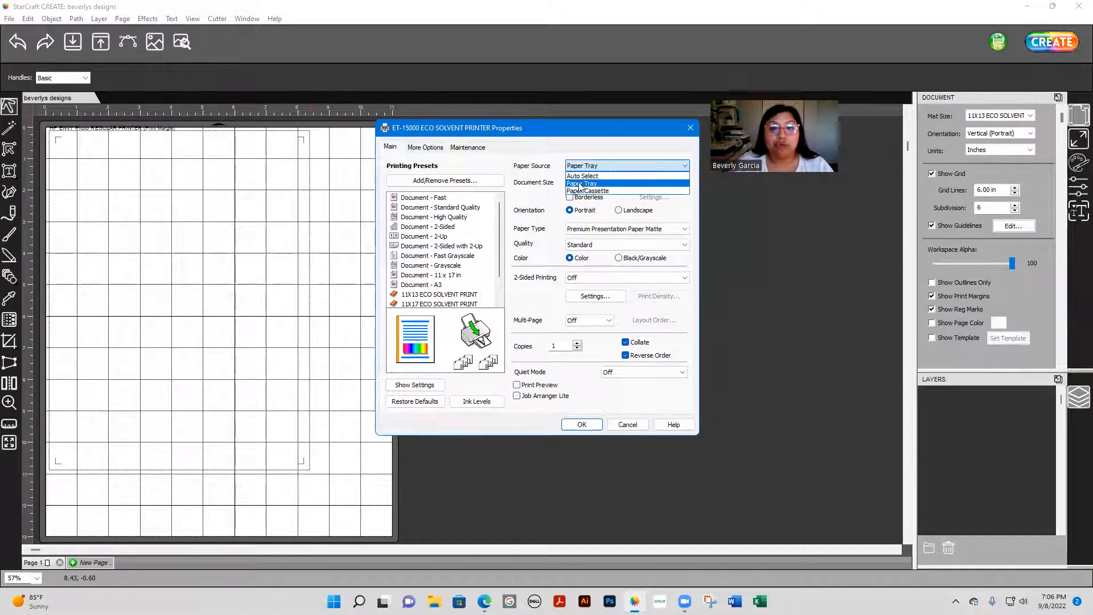
left_click(594, 183)
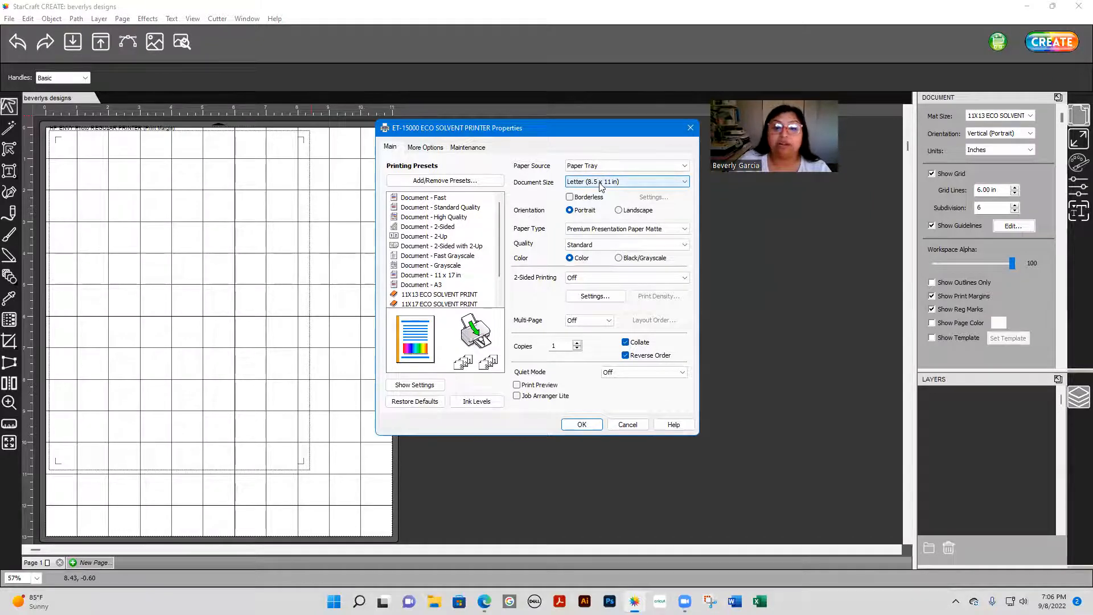
- Set the document size to User-Defined at 11.00 x 13.00 inch and the paper type to Premium Presentation Paper Matte
left_click(600, 182)
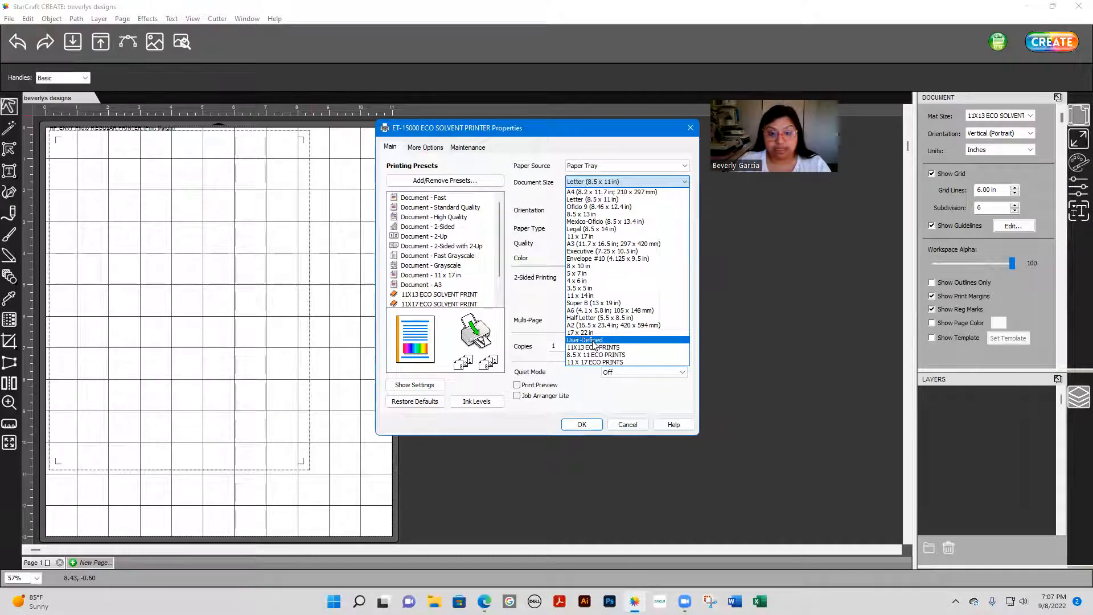
left_click(592, 340)
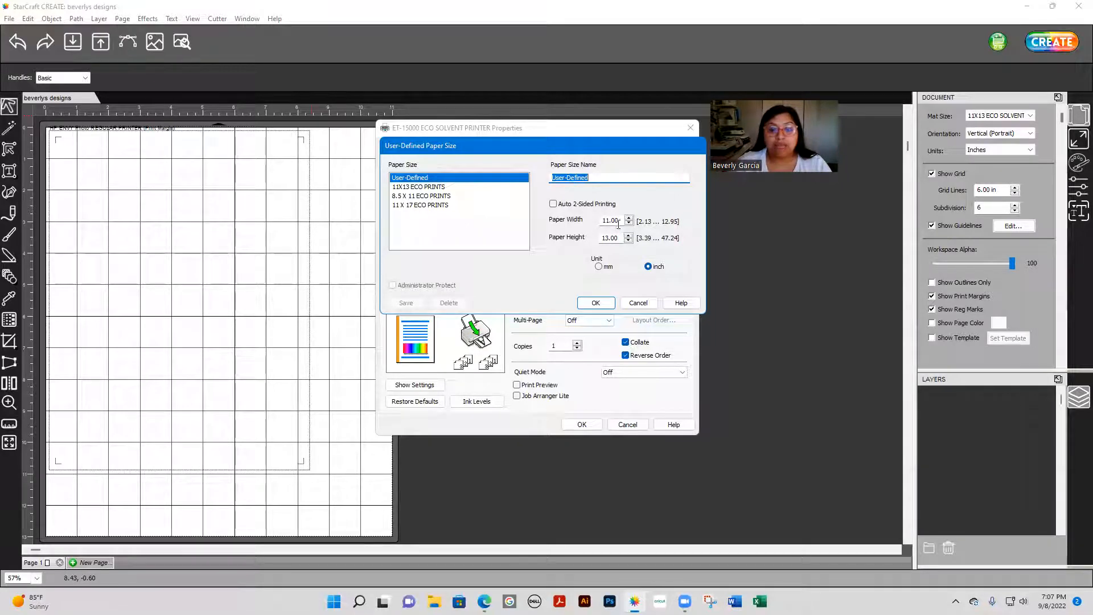
left_click(596, 302)
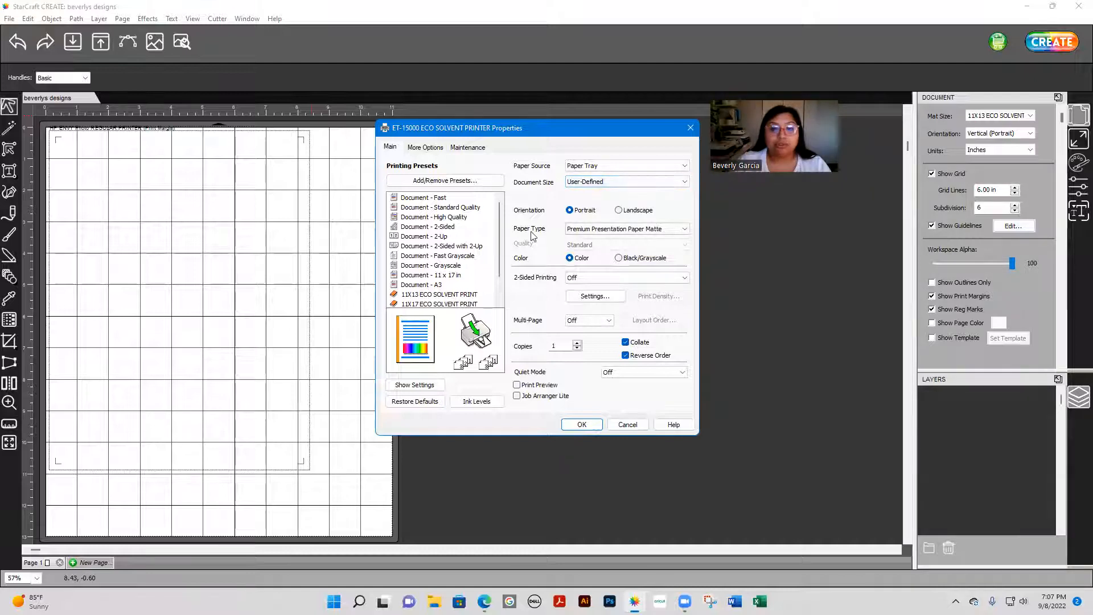
left_click(637, 234)
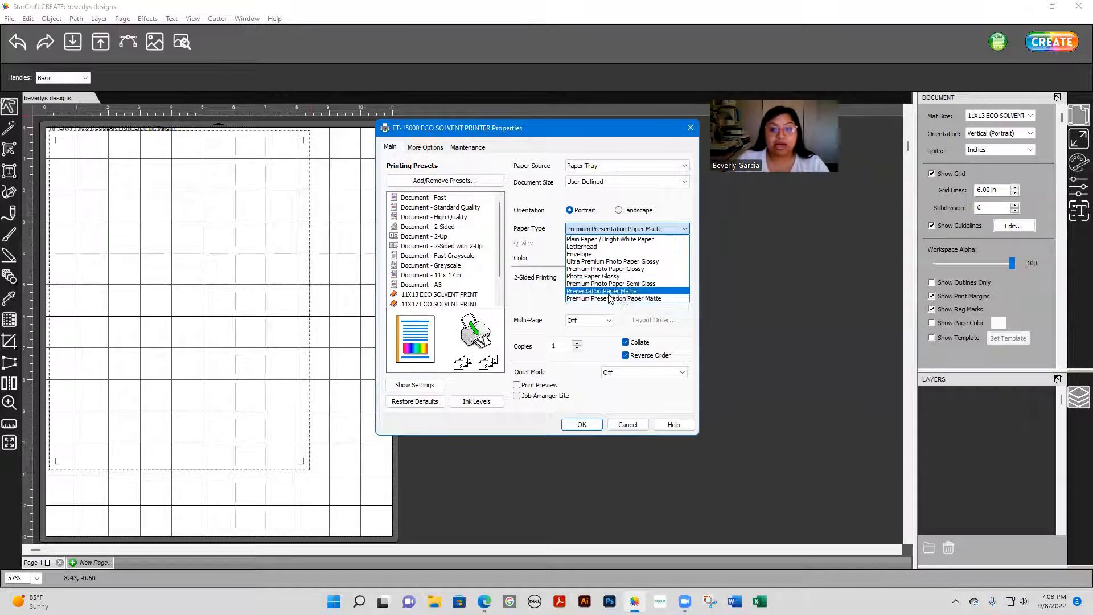
left_click(665, 301)
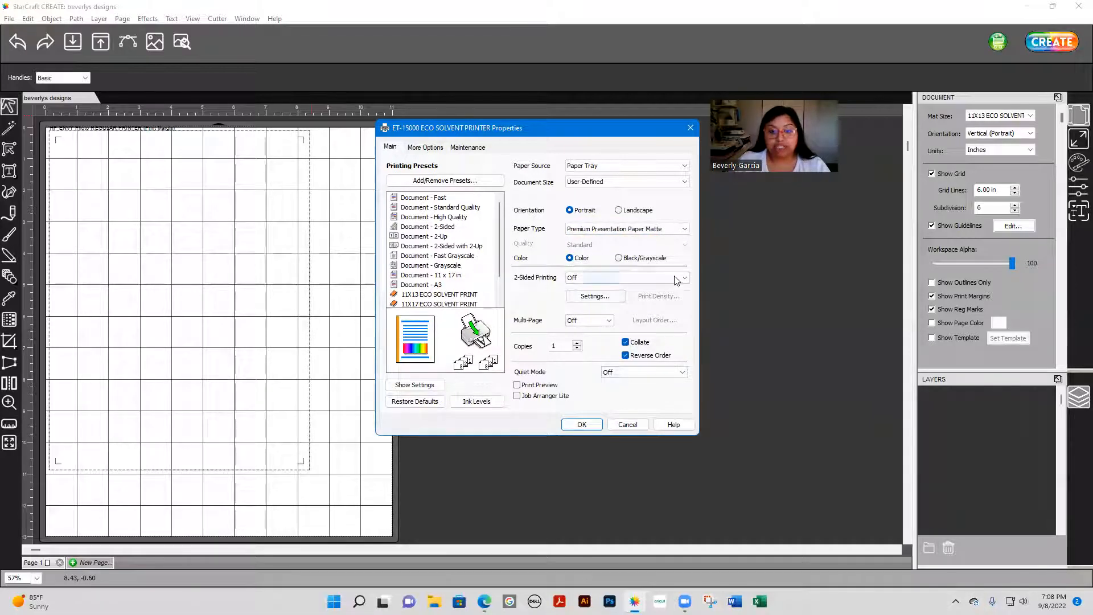
- Set the printer's custom color correction to Color Controls with the Adobe RGB color mode
left_click(425, 147)
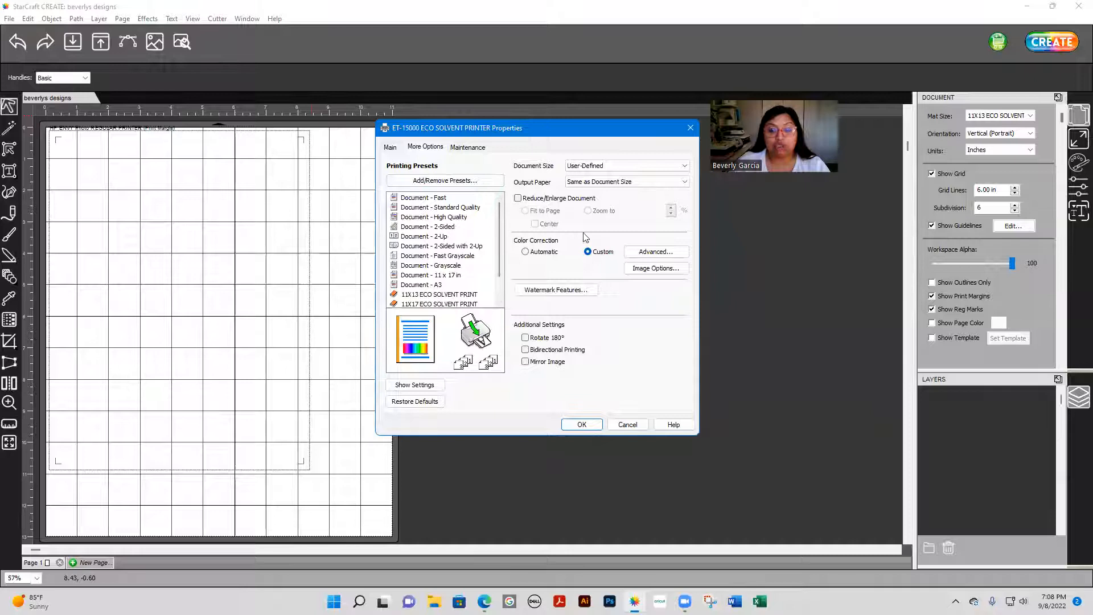
left_click(655, 252)
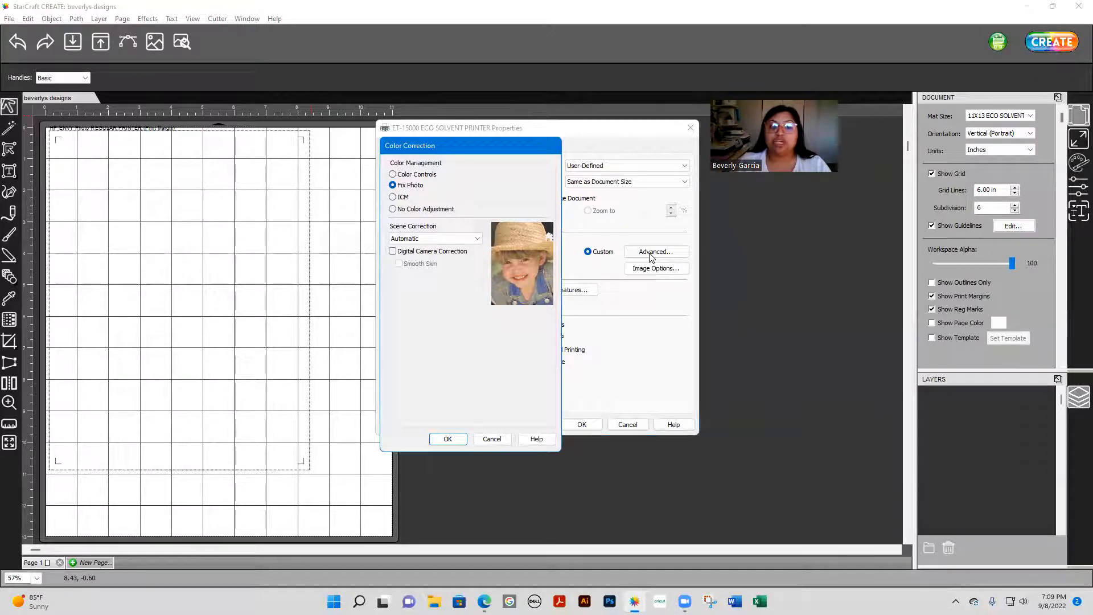
left_click(393, 175)
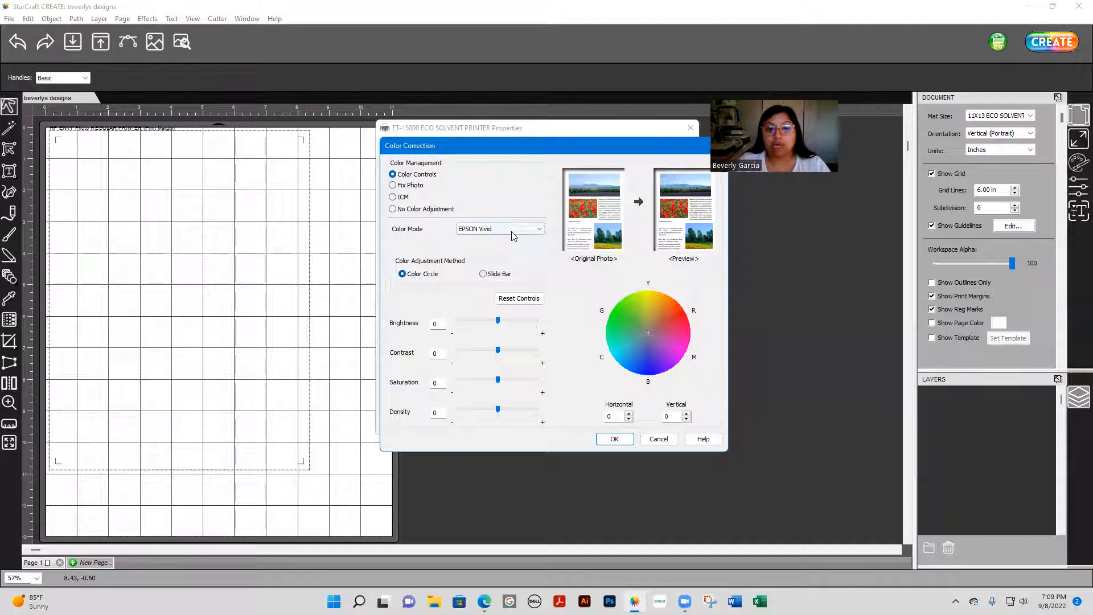
left_click(466, 230)
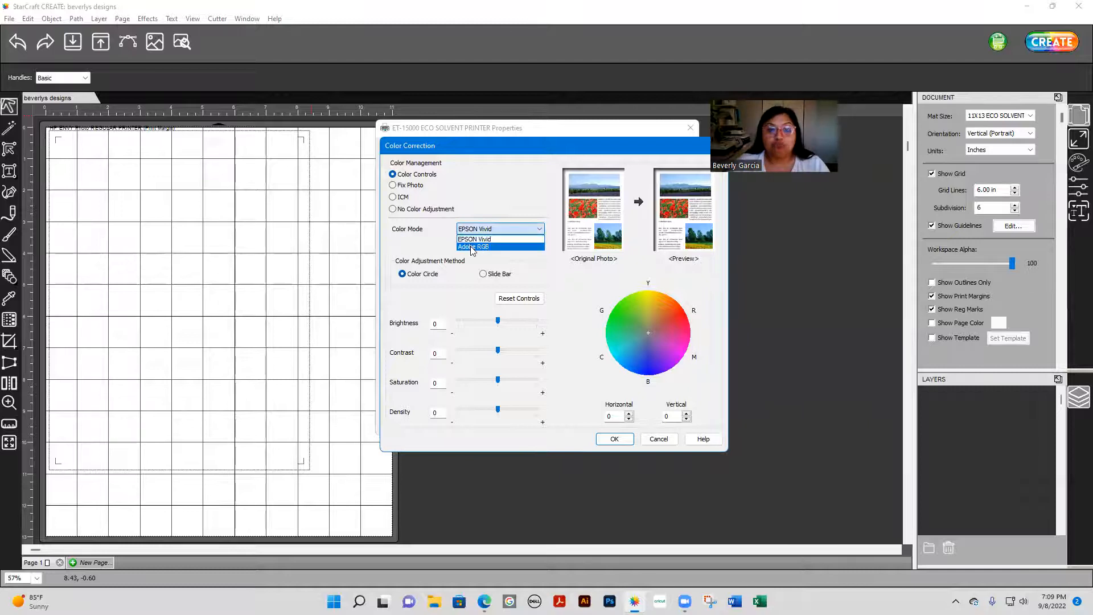
left_click(471, 250)
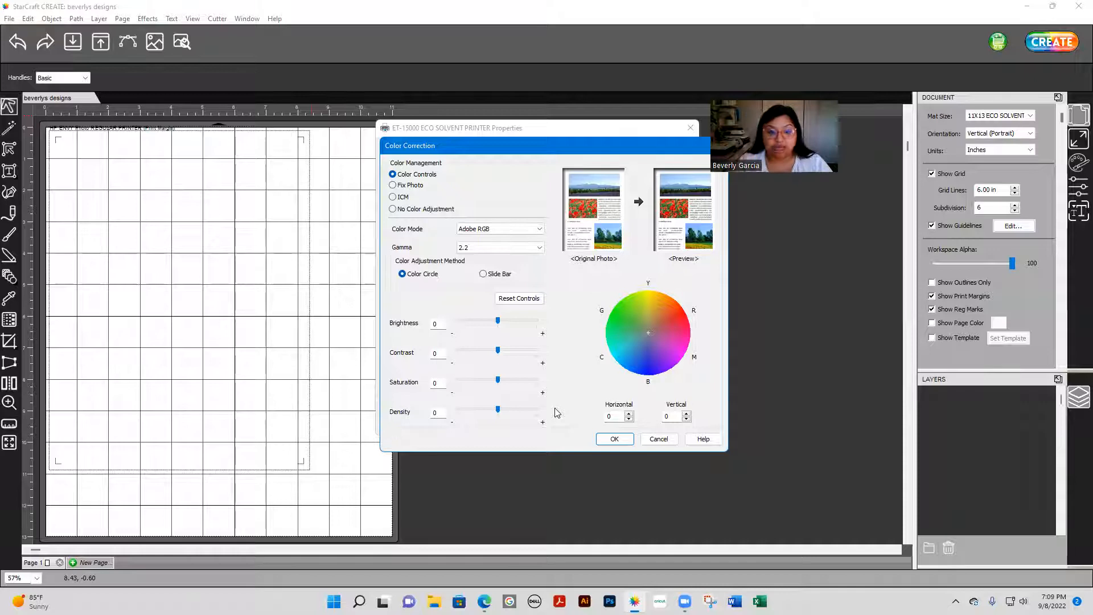
left_click(616, 438)
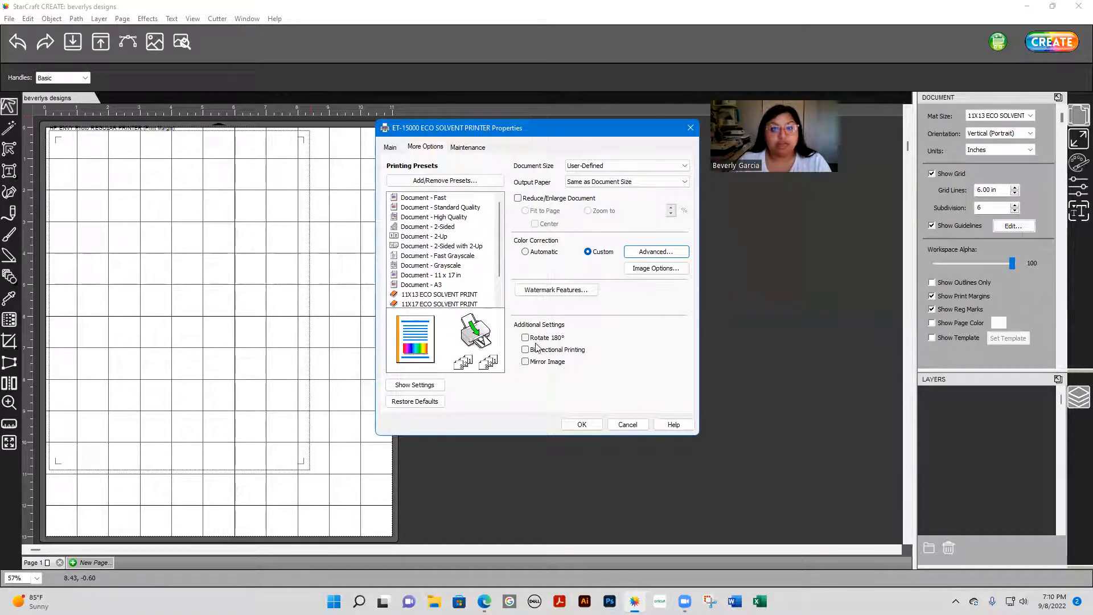
- Try the Letter (8.5 x 11 in) document size to view the print quality choices, and restore the User-Defined size
left_click(391, 147)
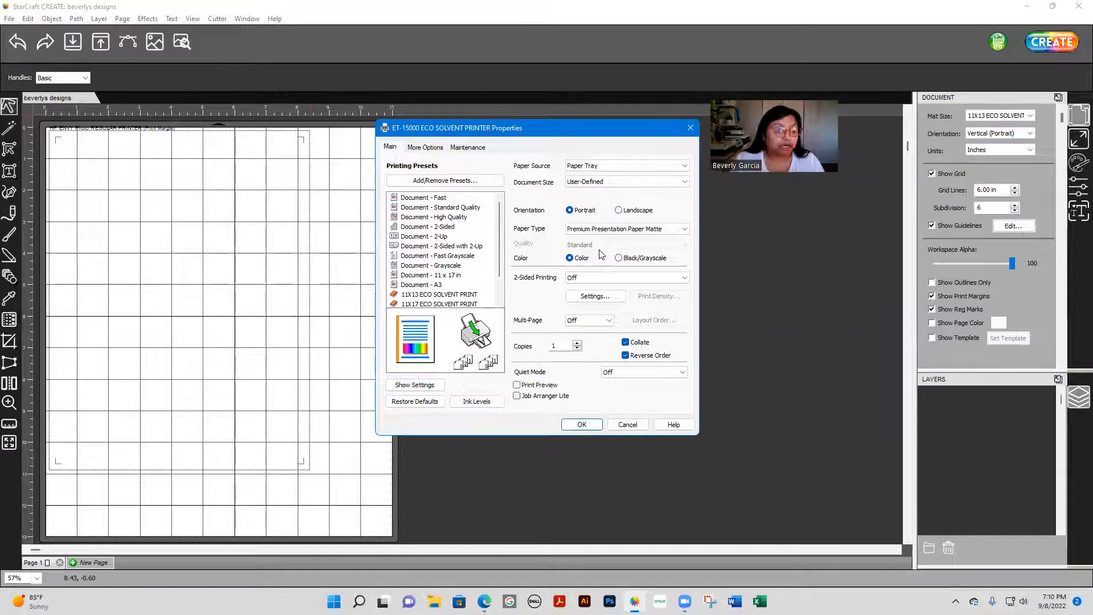
left_click(602, 182)
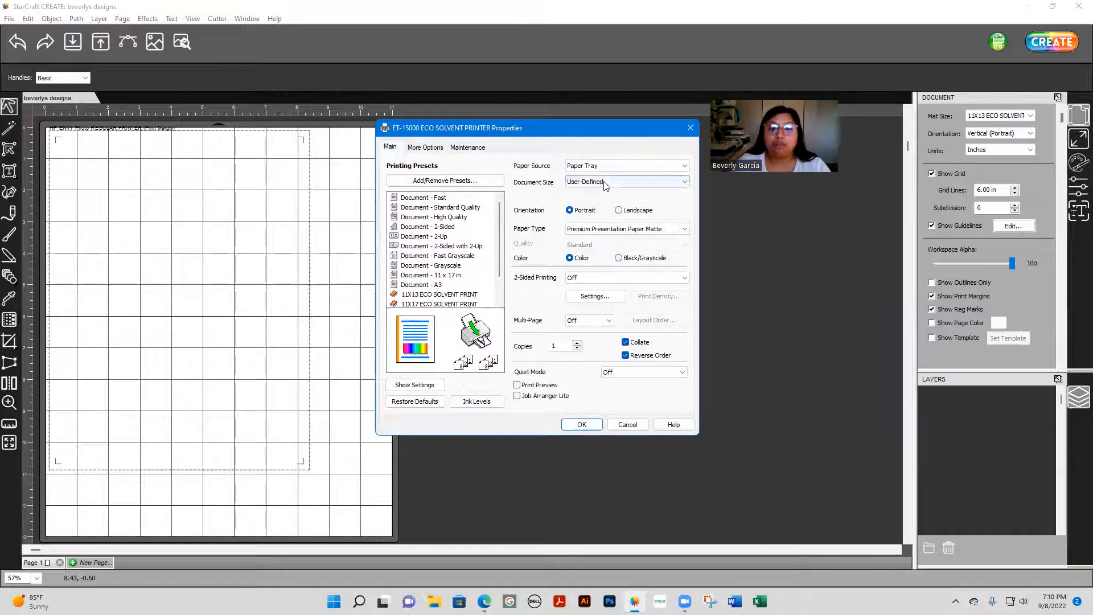
left_click(603, 200)
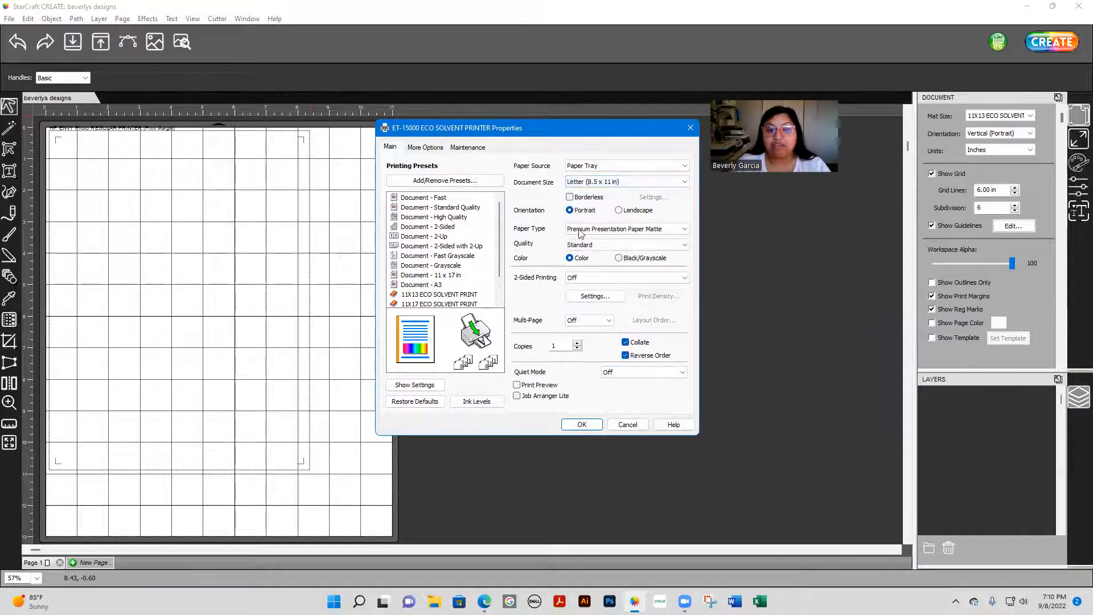
left_click(585, 247)
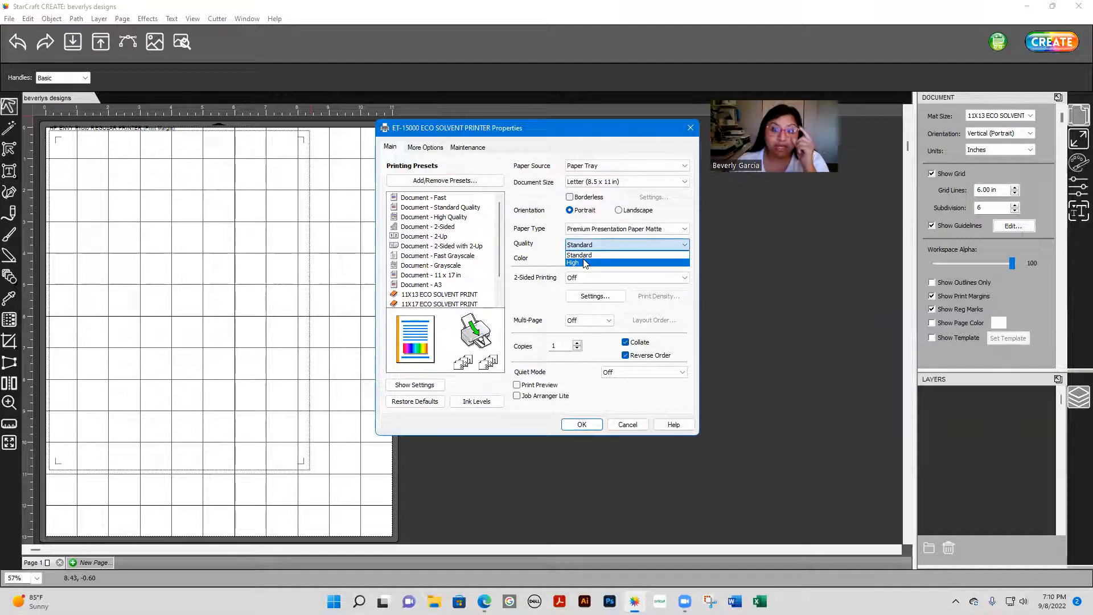
left_click(606, 182)
left_click(606, 182)
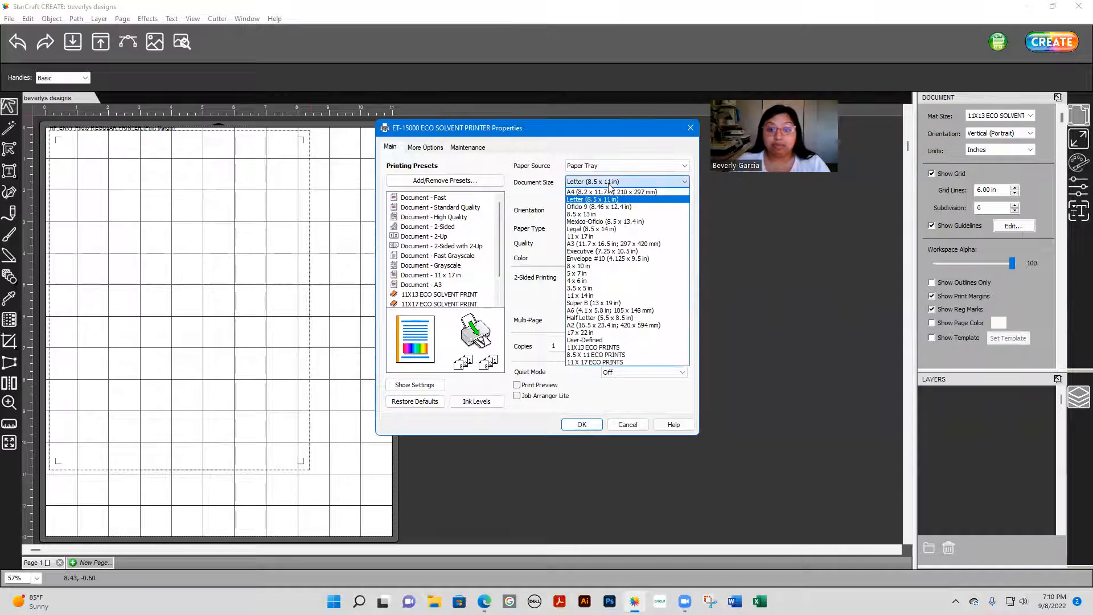
left_click(594, 339)
left_click(596, 302)
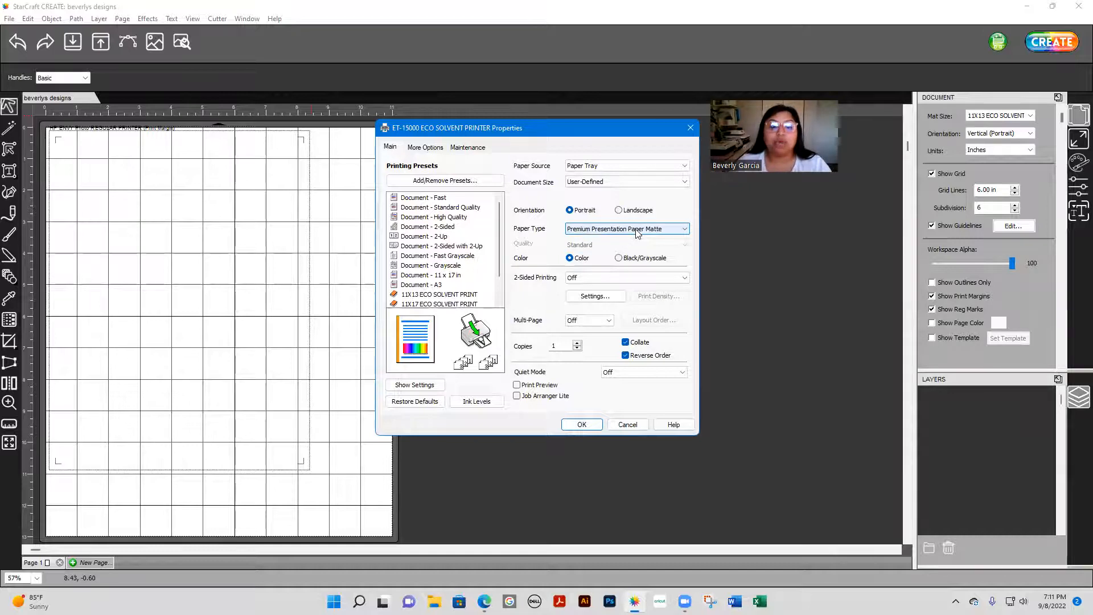
- Recheck the color correction and additional print settings, and apply the printer properties and print setup to the page
left_click(425, 147)
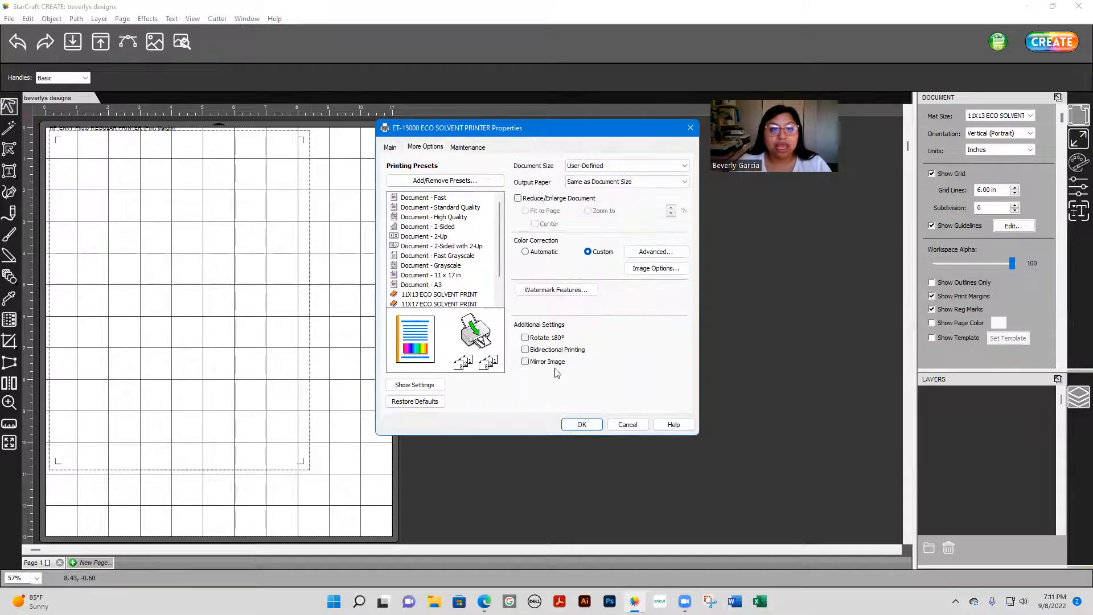
left_click(393, 148)
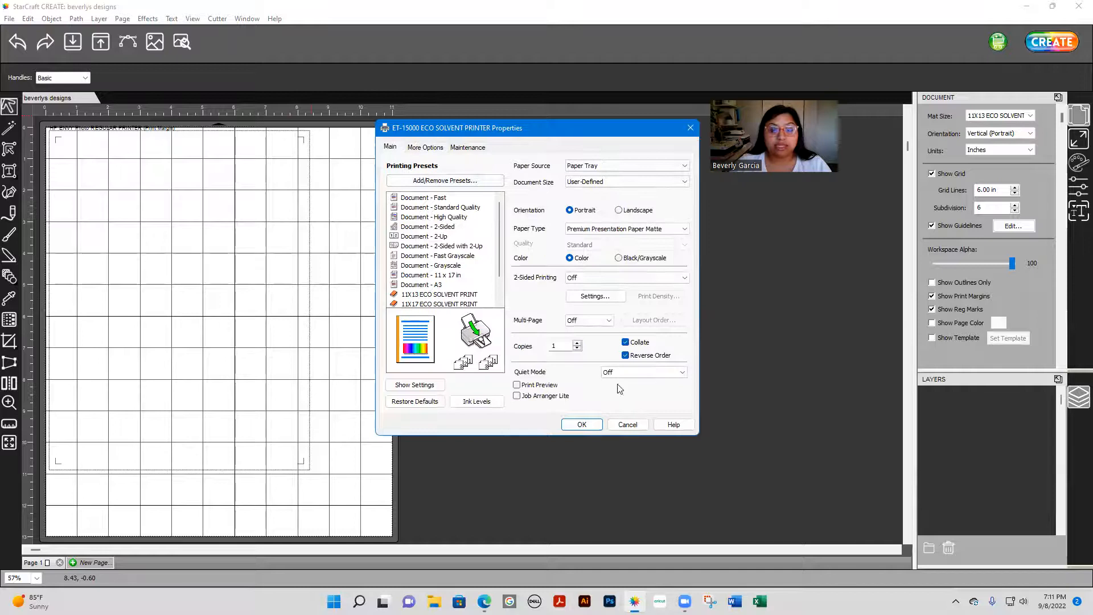
left_click(582, 425)
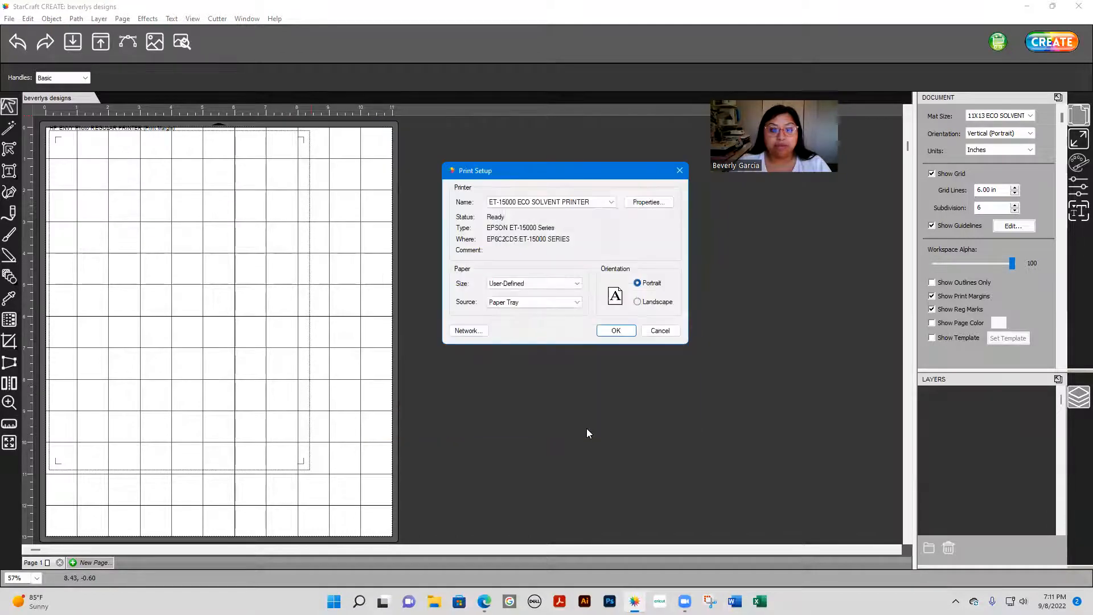
left_click(623, 332)
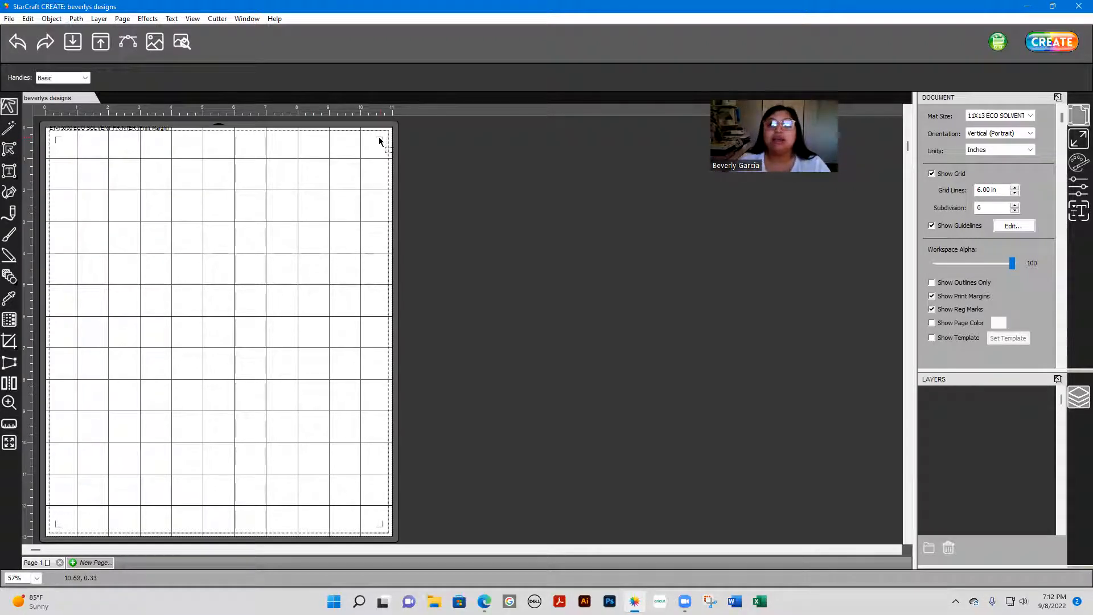
- Import the Hello Kitty print-and-cut image into the project
left_click(72, 42)
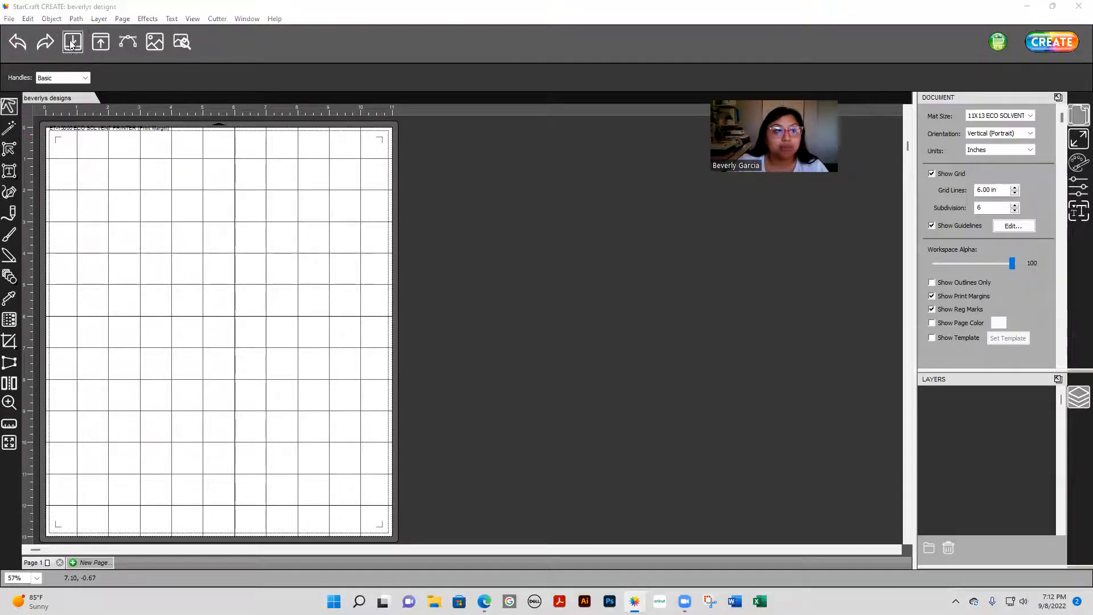
scroll(460, 303, "down", 5)
left_click(381, 257)
left_click(642, 409)
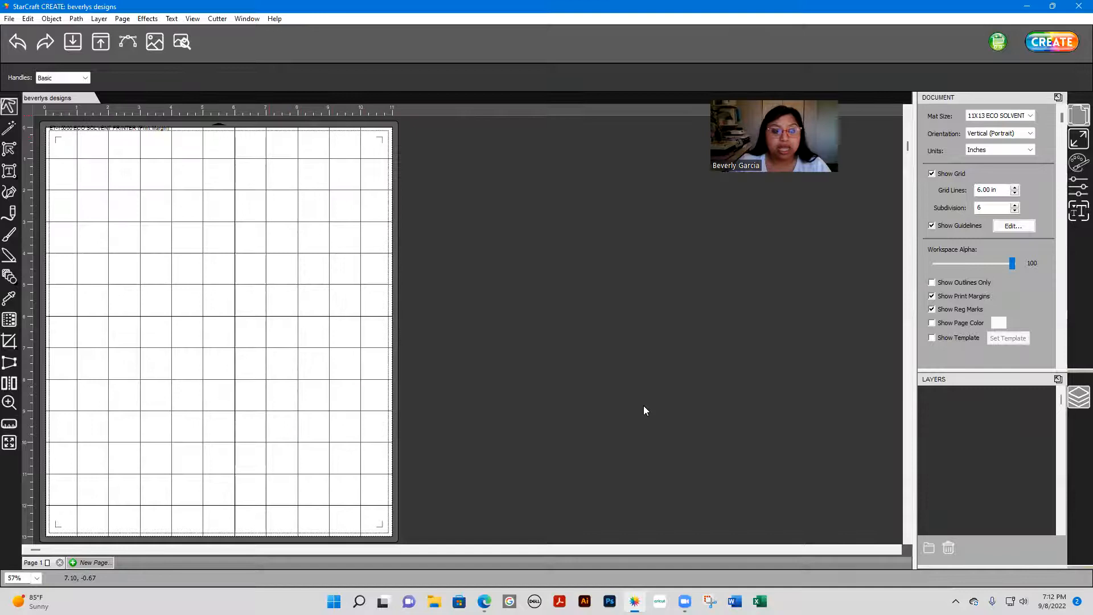
- Resize the imported Hello Kitty image and place it in the empty workspace beside the page
left_click_drag(374, 389, 371, 258)
left_click_drag(426, 450, 416, 235)
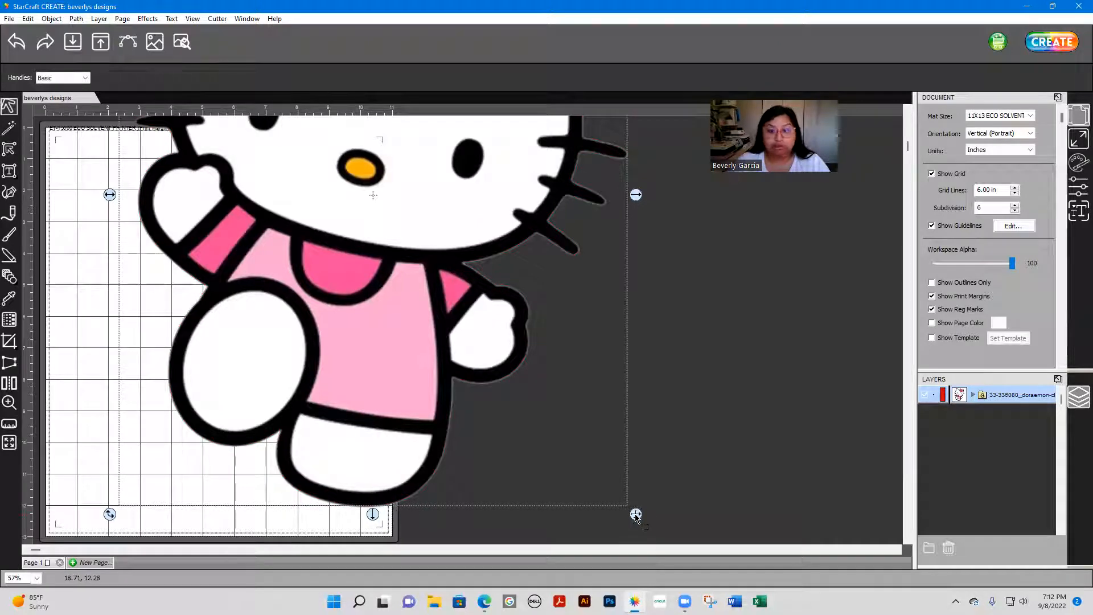
left_click_drag(635, 515, 461, 415)
left_click_drag(290, 226, 598, 458)
left_click_drag(677, 496, 773, 541)
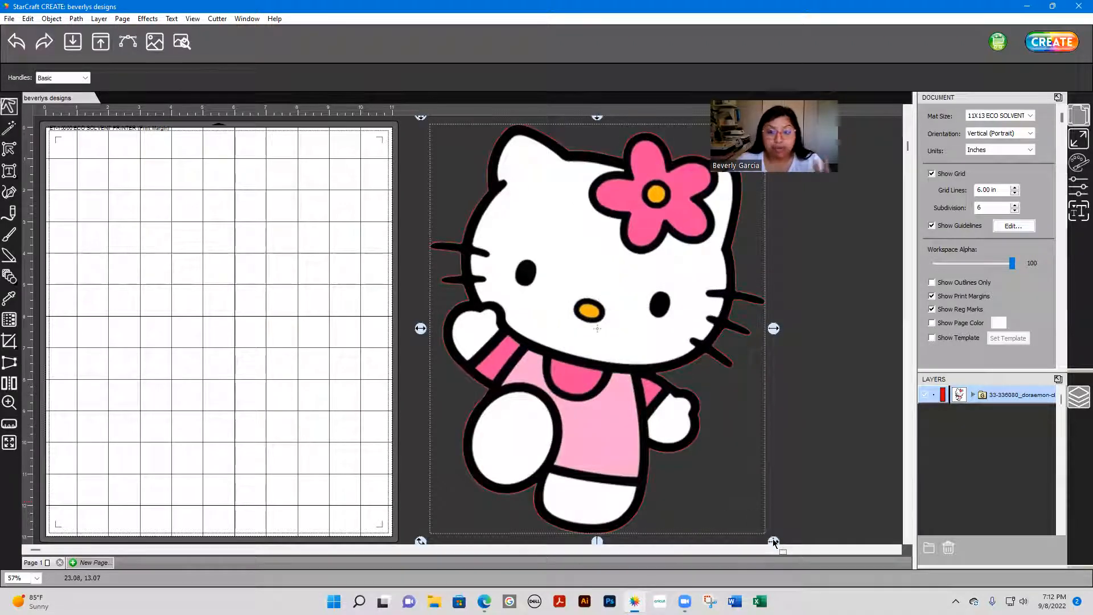
- Move the image back onto the page and scale it to about 10.43 x 12.03 inches
left_click_drag(773, 541, 662, 461)
left_click_drag(660, 410, 405, 537)
left_click_drag(278, 397, 214, 362)
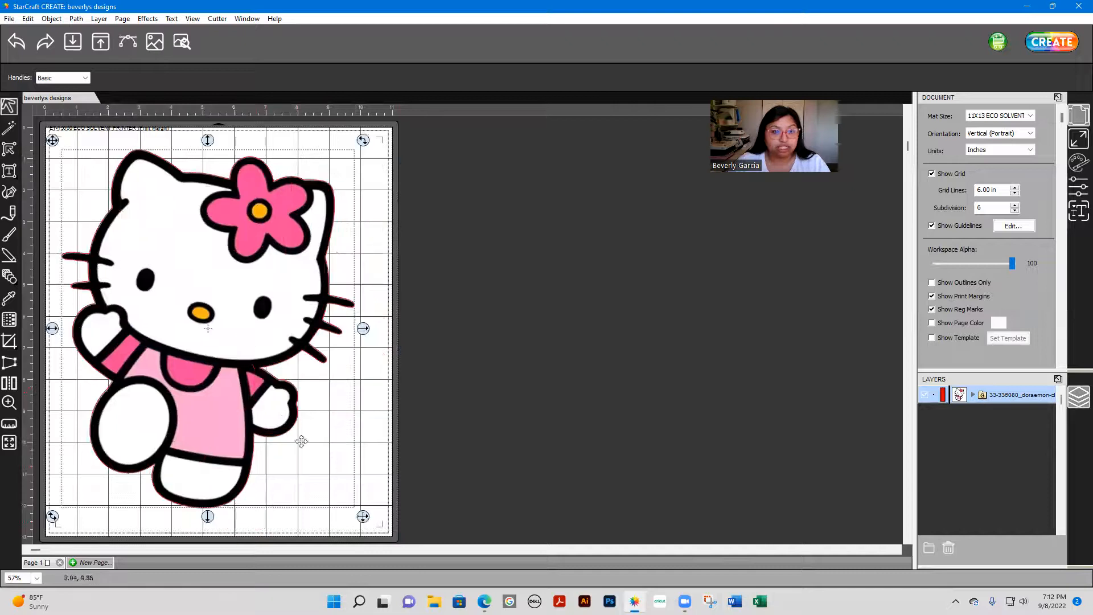
left_click_drag(370, 523, 392, 535)
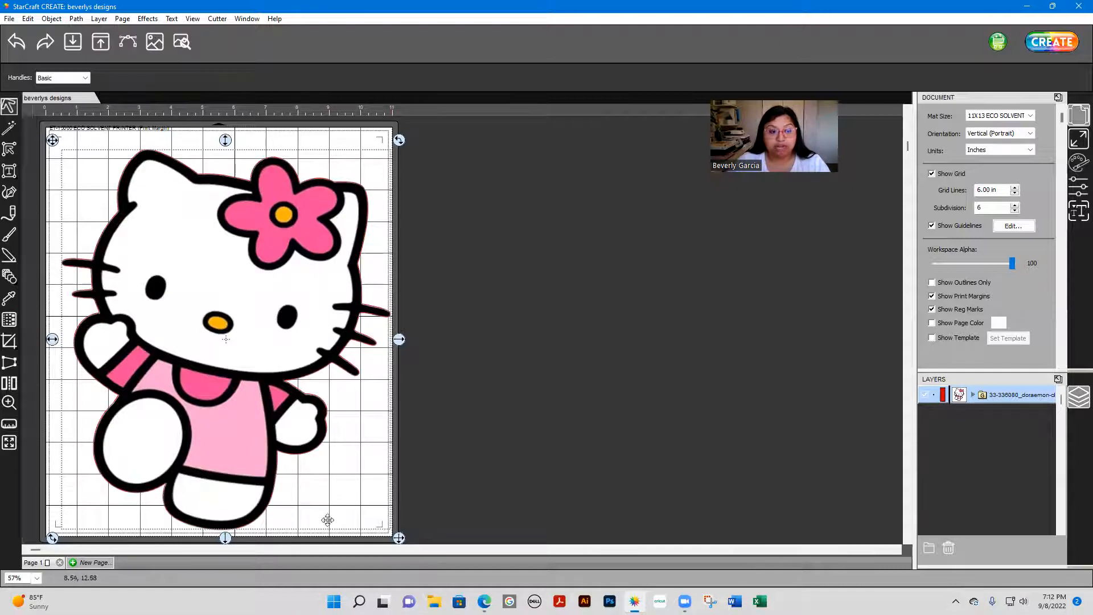
- Nudge the image up and across until it is centered on the page, and deselect it
left_click_drag(282, 406, 278, 405)
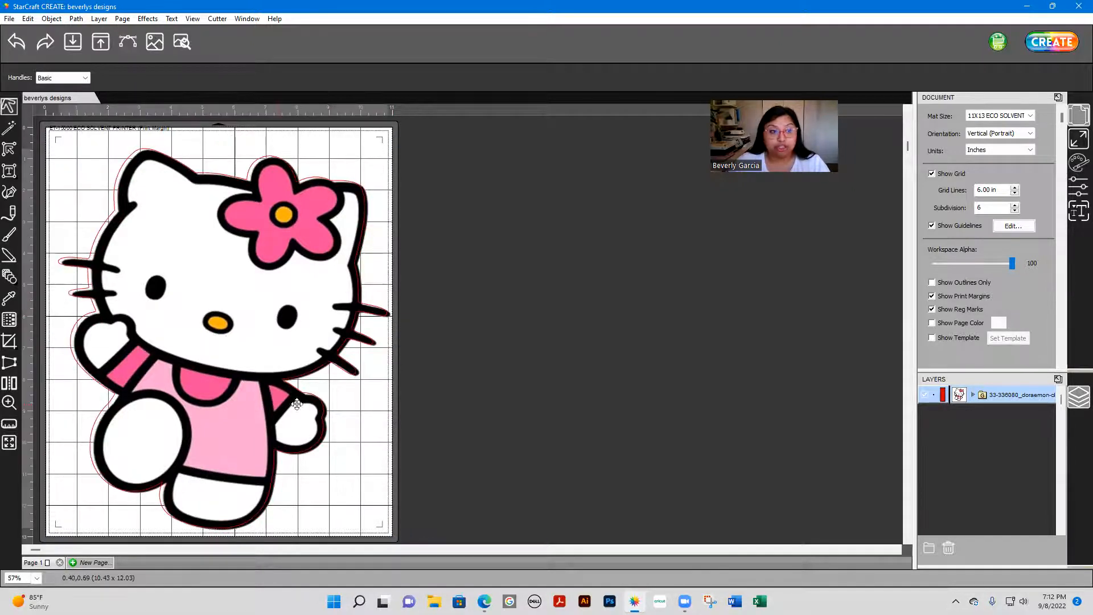
left_click(514, 399)
left_click_drag(313, 365, 311, 364)
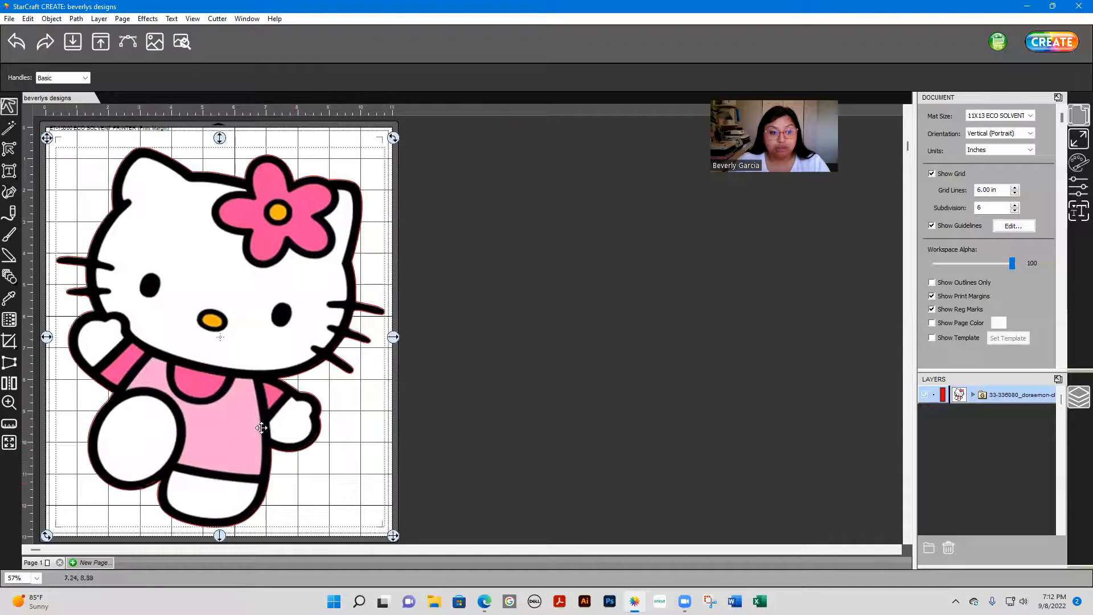
left_click(588, 473)
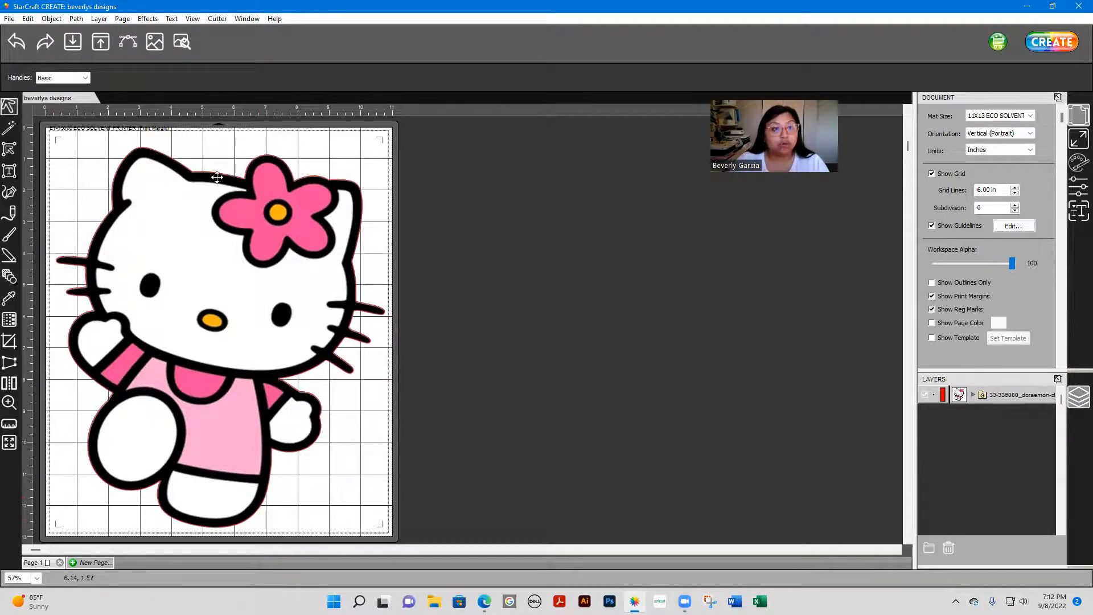
left_click(262, 312)
left_click_drag(262, 311, 263, 303)
left_click(560, 336)
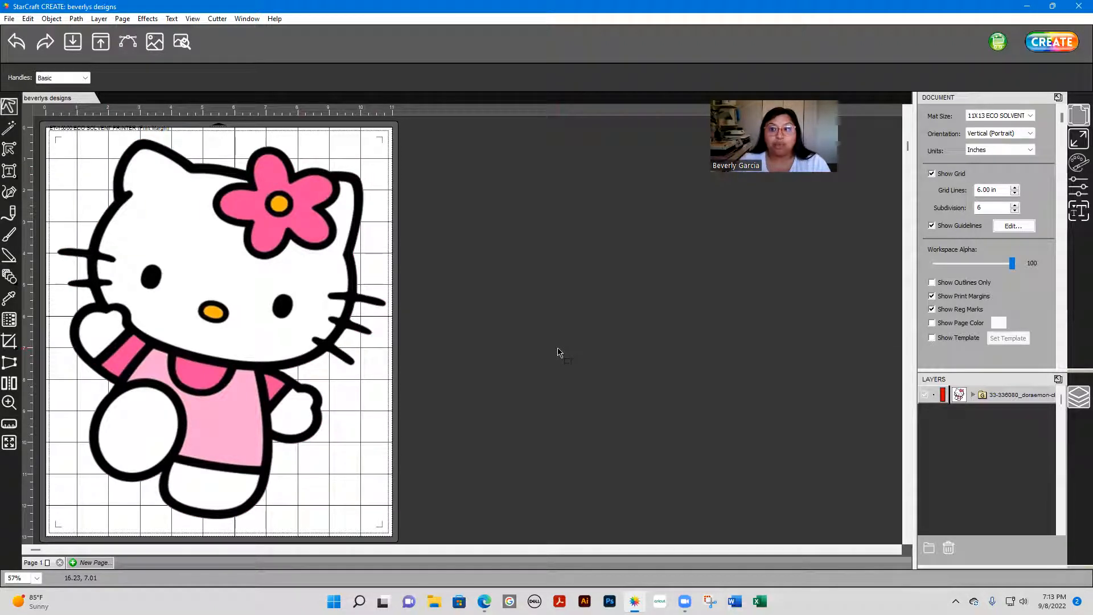
- Open the cut settings, trying the Origin Point and Center Point cut modes before returning to WYSIWYG
left_click(1045, 40)
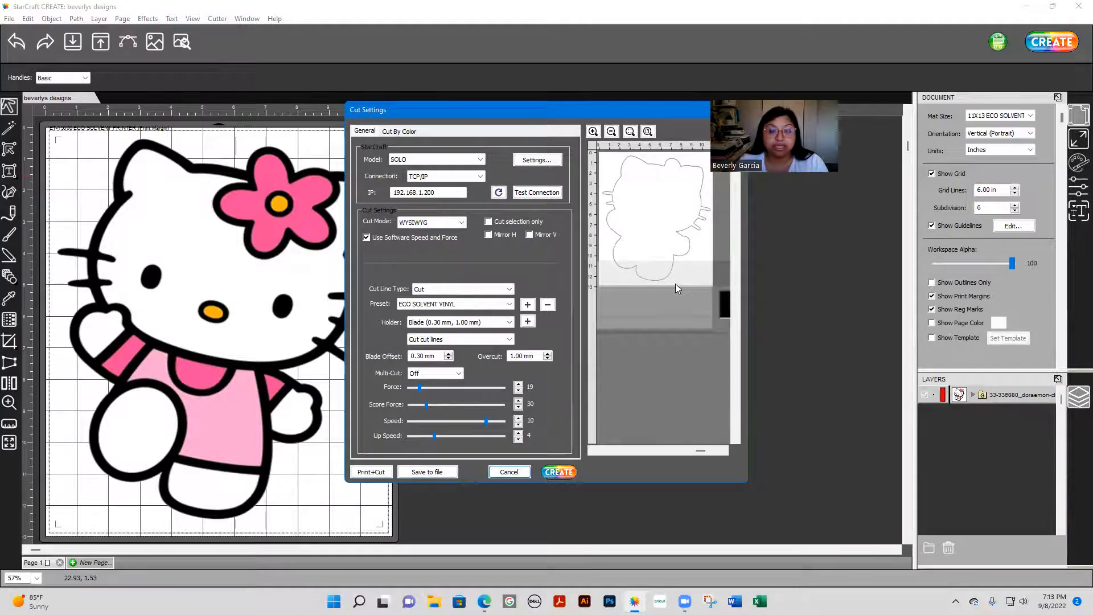
left_click(430, 222)
left_click(423, 239)
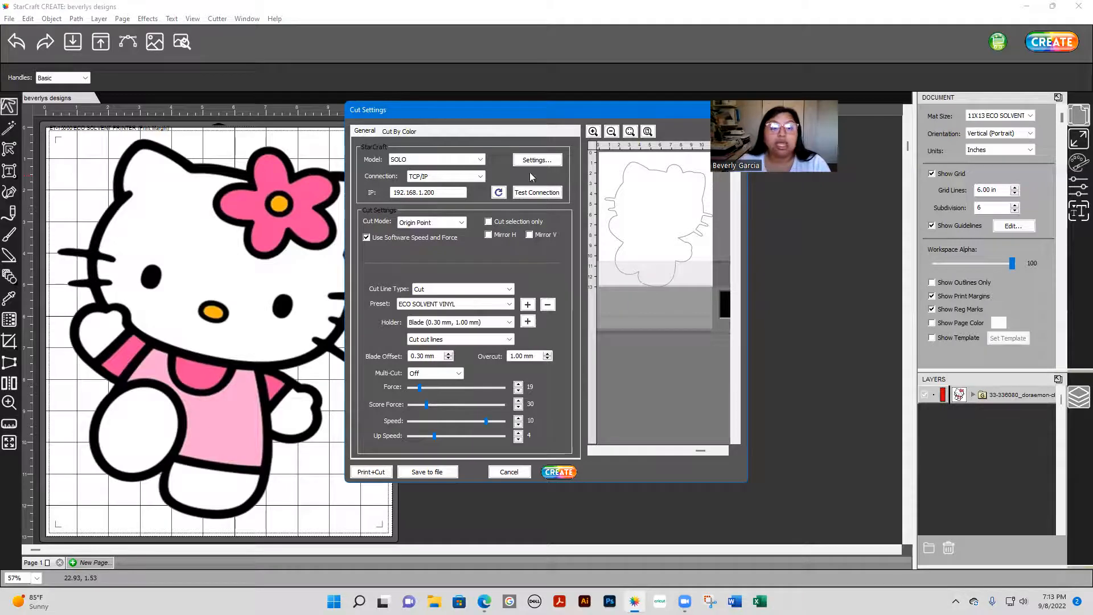
left_click(431, 222)
left_click(437, 244)
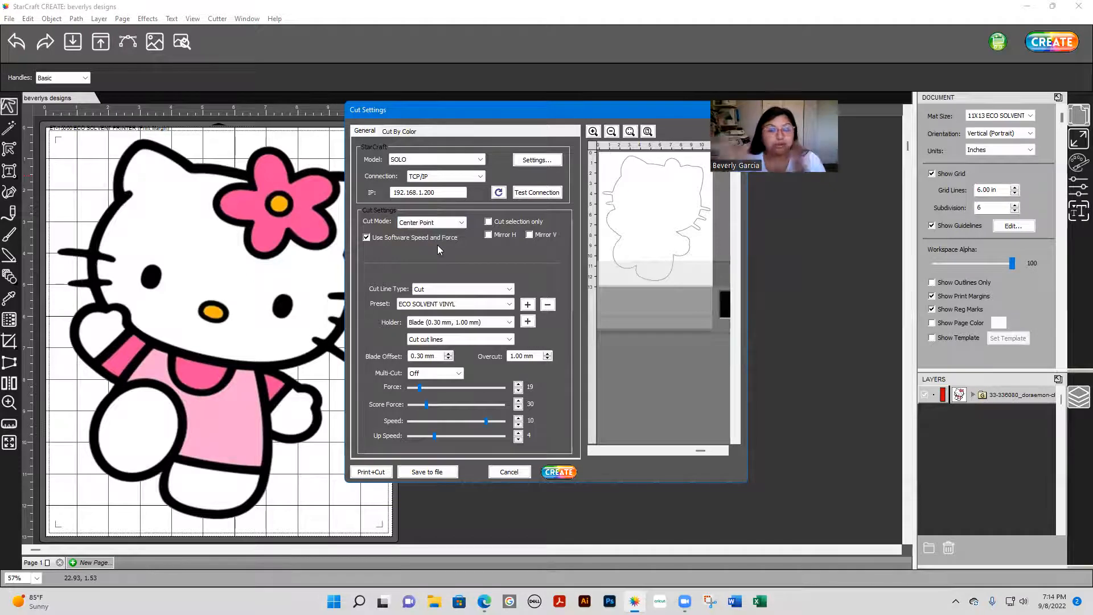
left_click(437, 223)
left_click(436, 234)
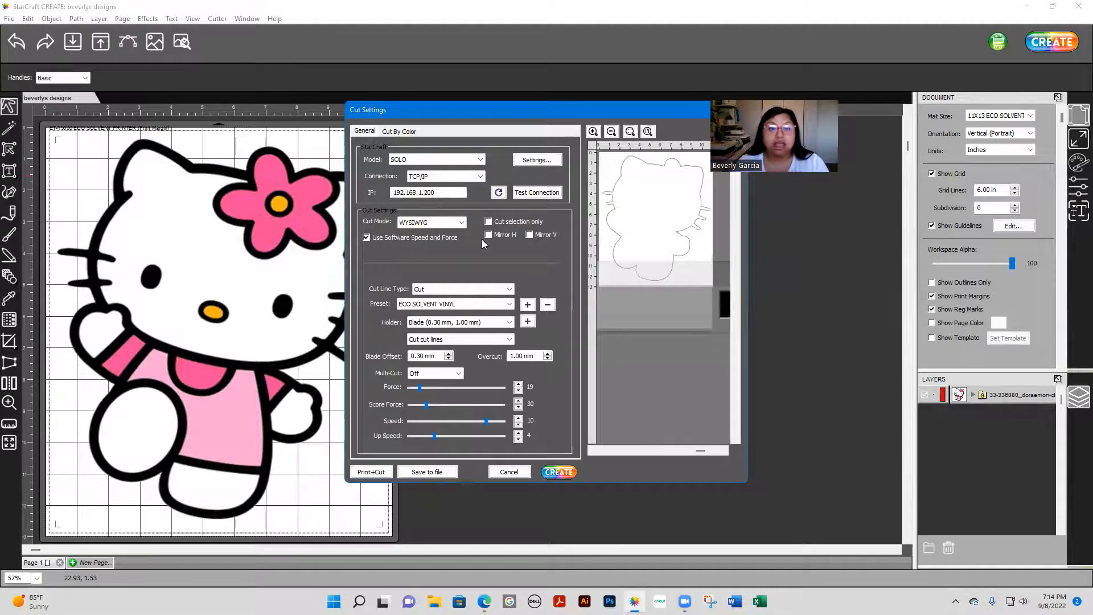
- Switch software speed and force off and back on, and continue to the print and cut setup
left_click(366, 238)
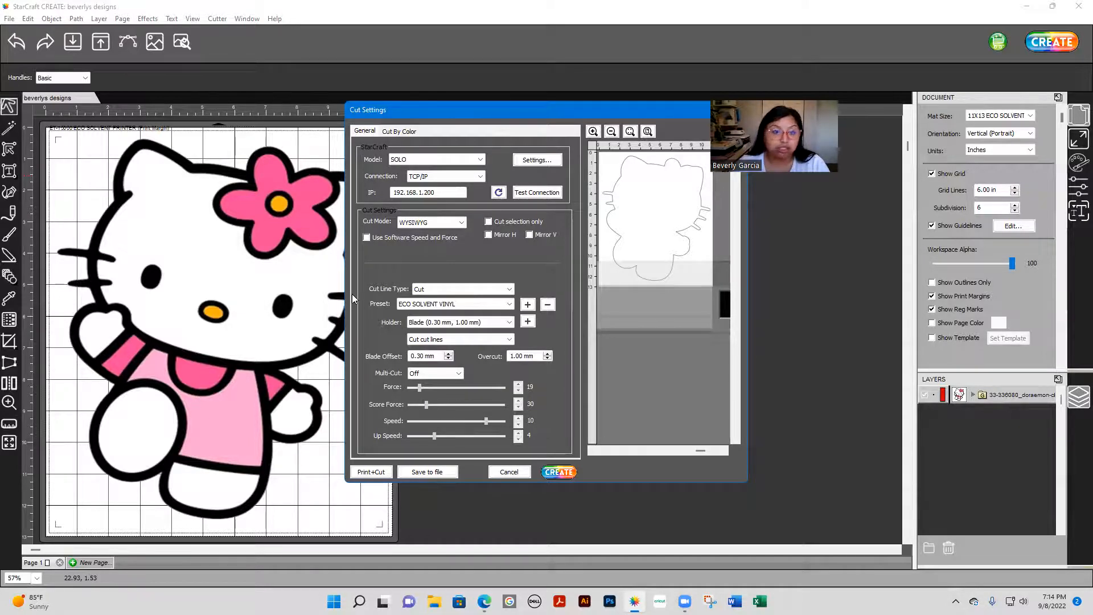
left_click(367, 238)
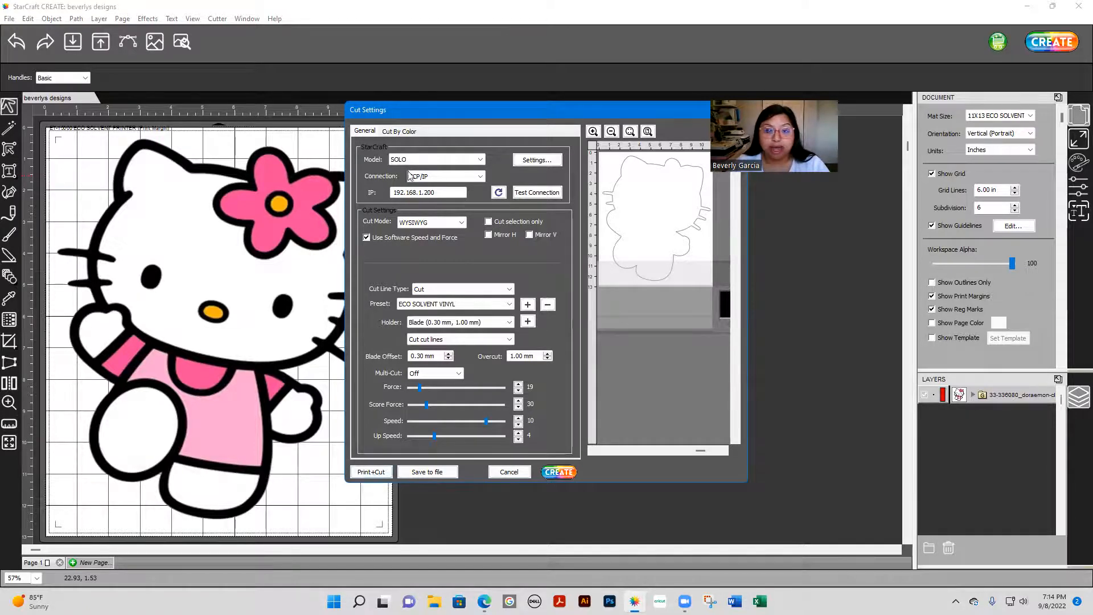
left_click(371, 472)
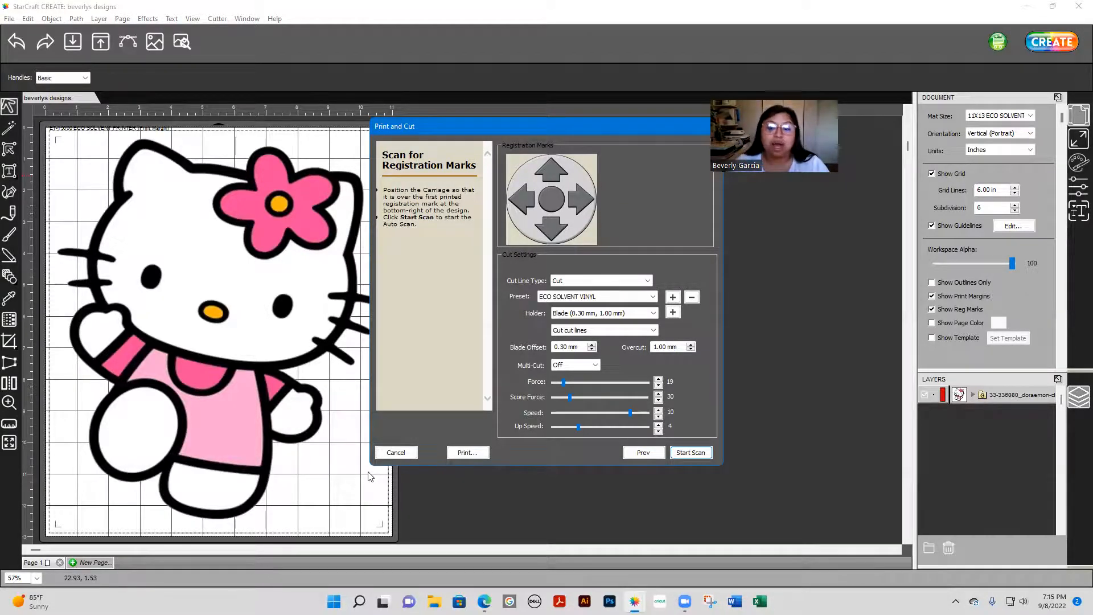
- Set the cut force to 20 and speed to 9, and save them as an iron-on preset with the owner's first name
left_click(658, 380)
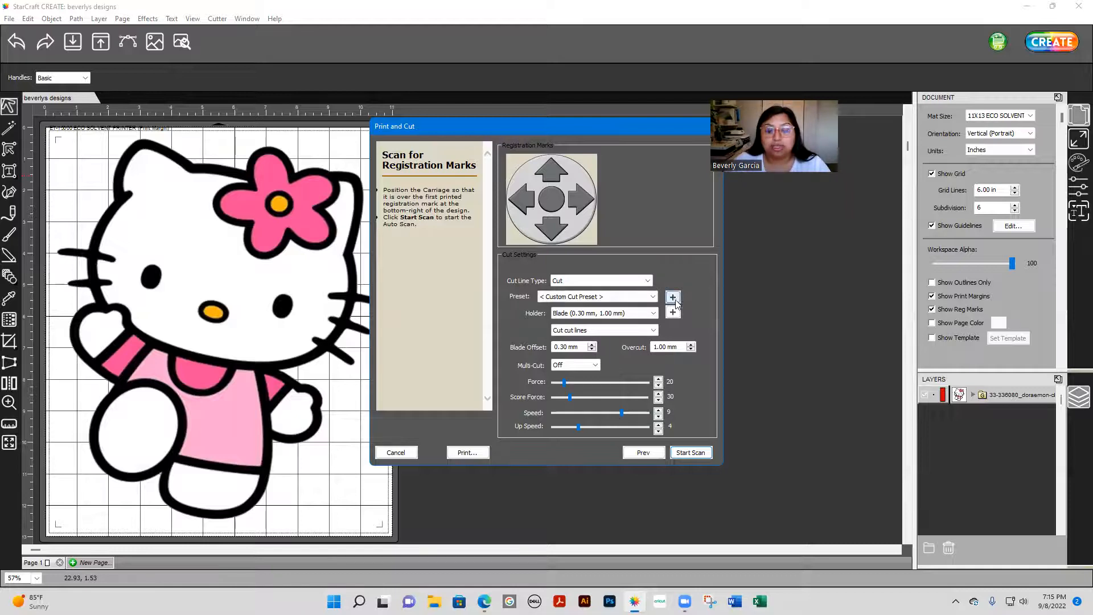
left_click(673, 297)
left_click_drag(587, 201, 476, 210)
type("BEVERLYTS")
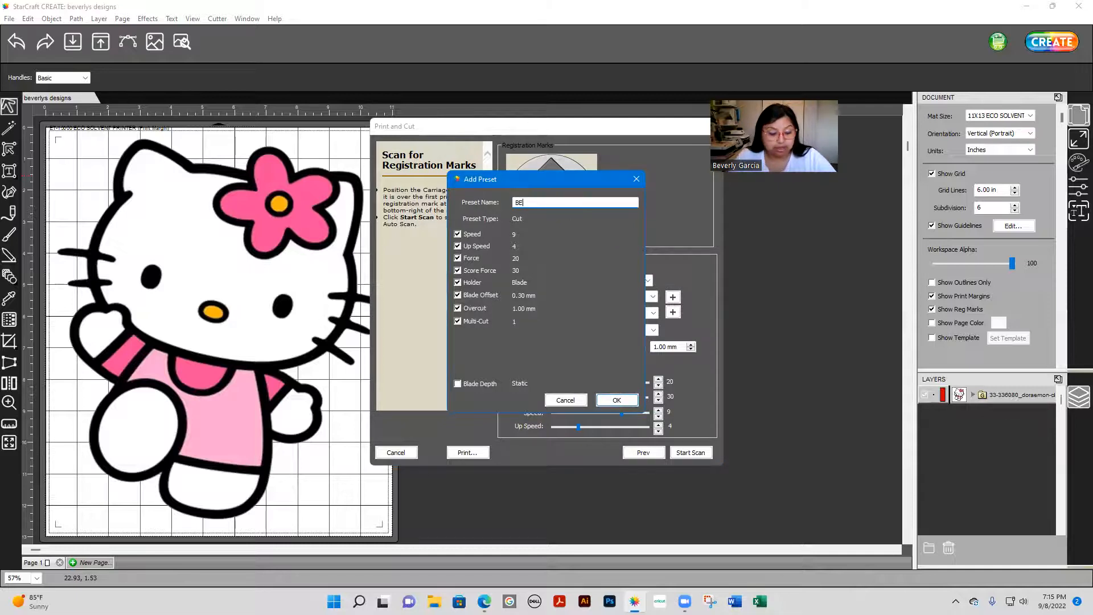
key("BackSpace")
key("BackSpace")
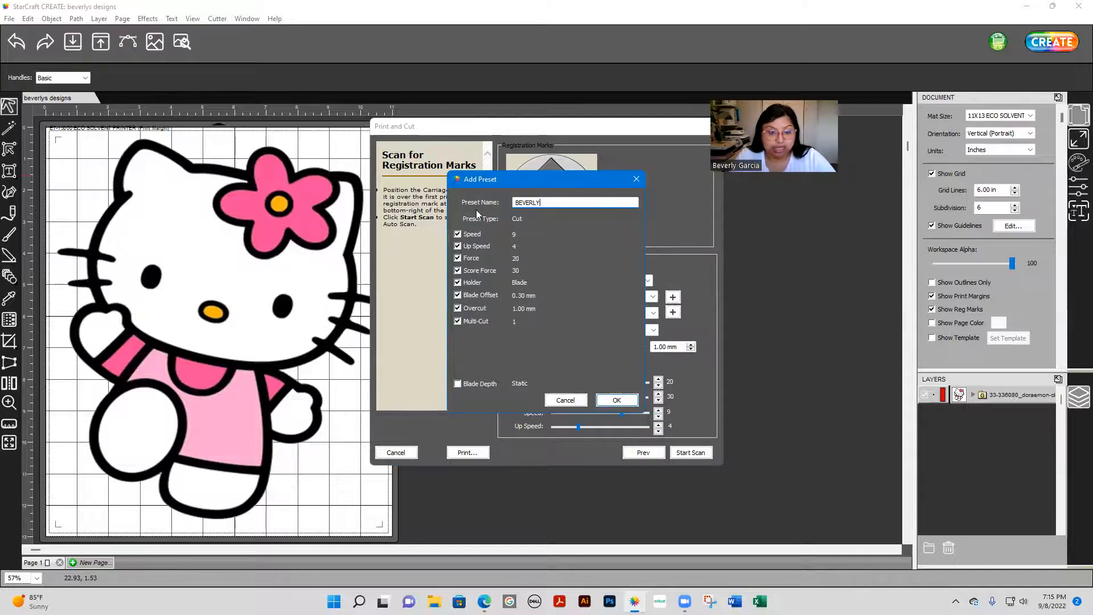
type("S S")
key("BackSpace")
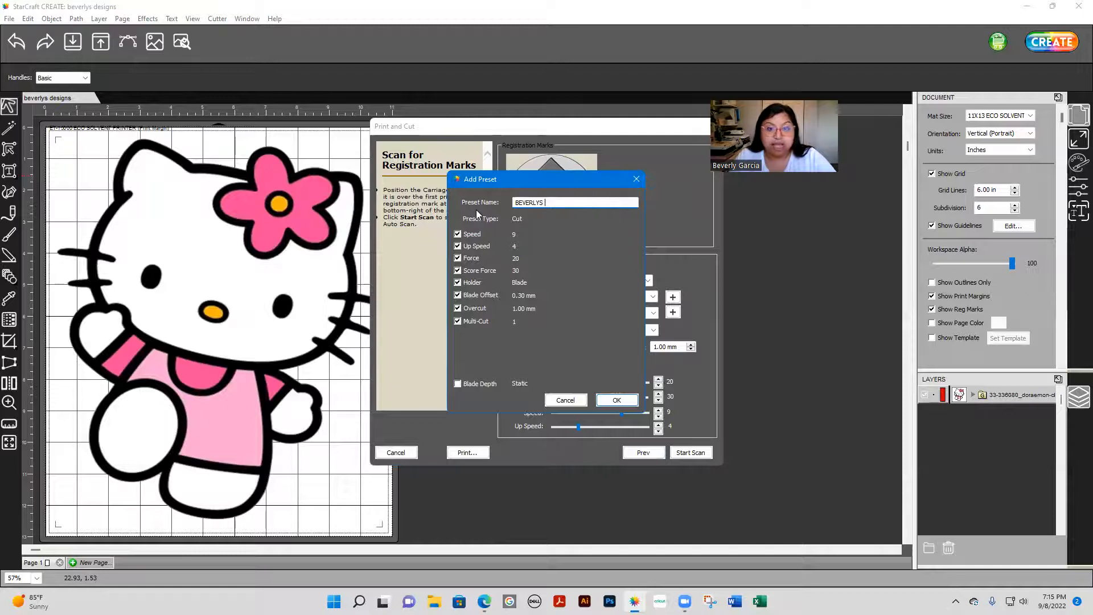
type("IR")
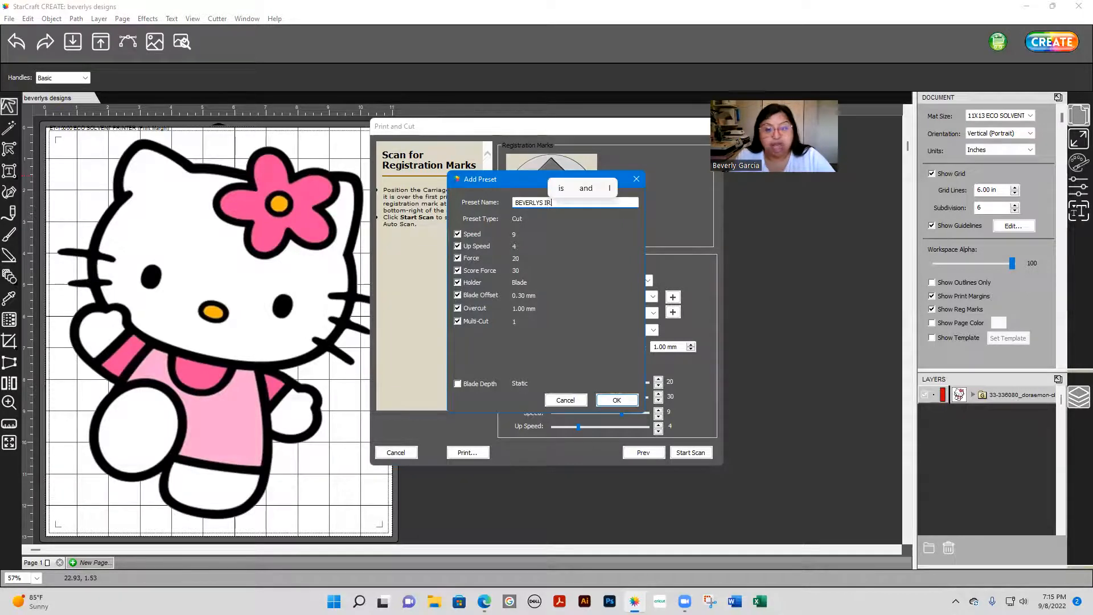
type("ON ON")
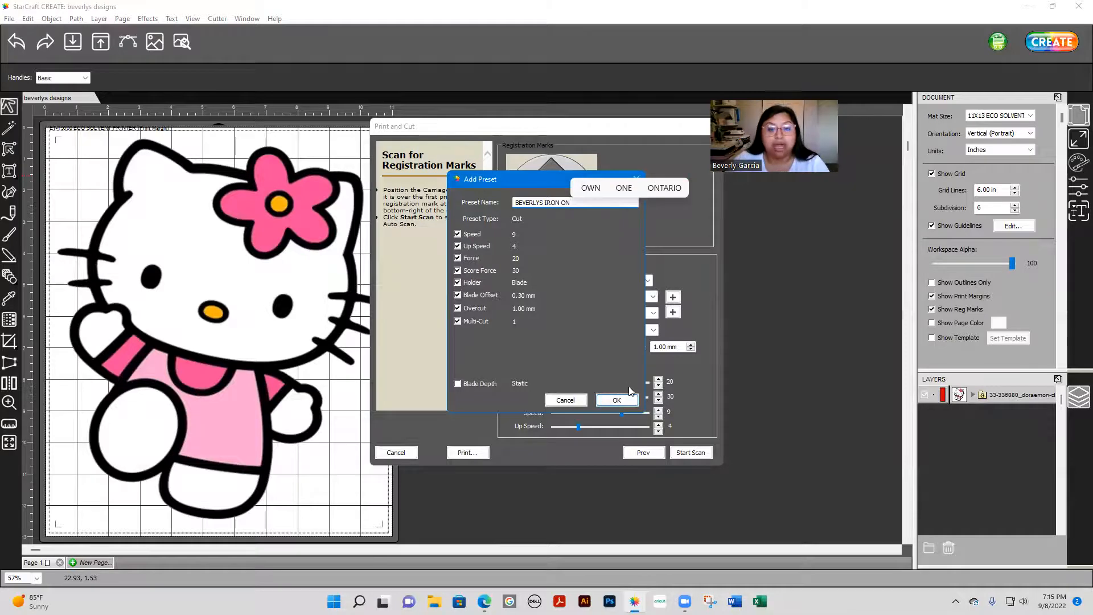
left_click(614, 400)
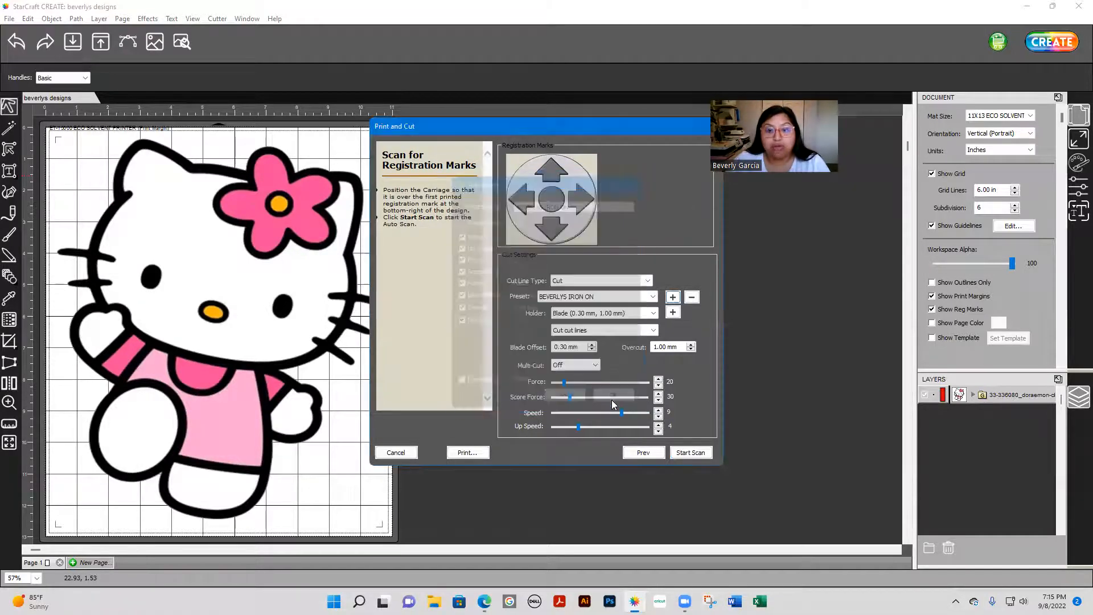
- Apply the ECO SOLVENT VINYL cut preset and bring up the print options for the design
left_click(559, 297)
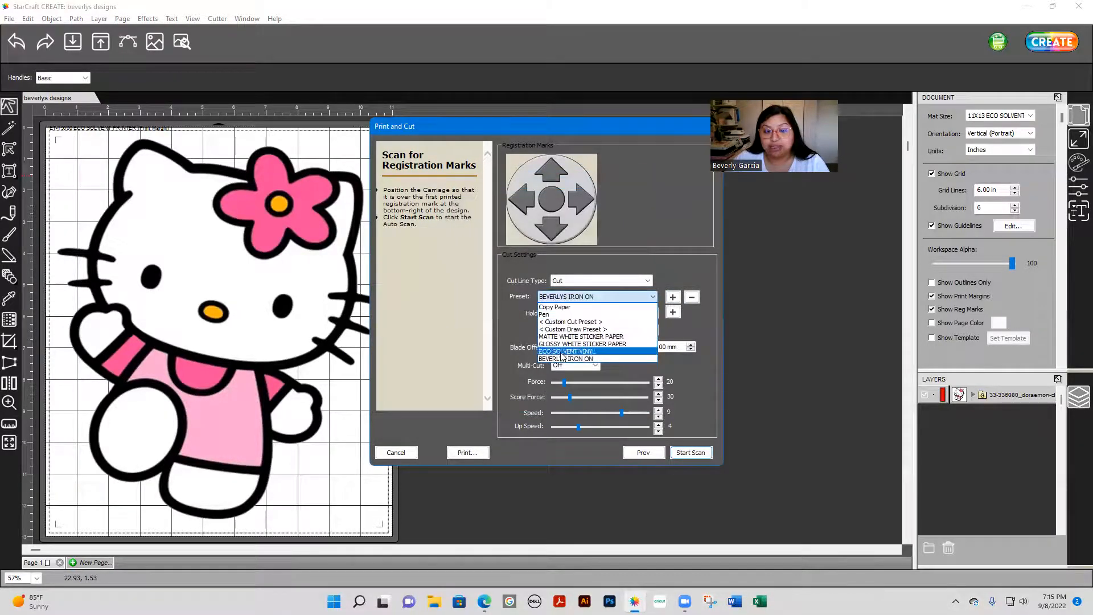
left_click(595, 352)
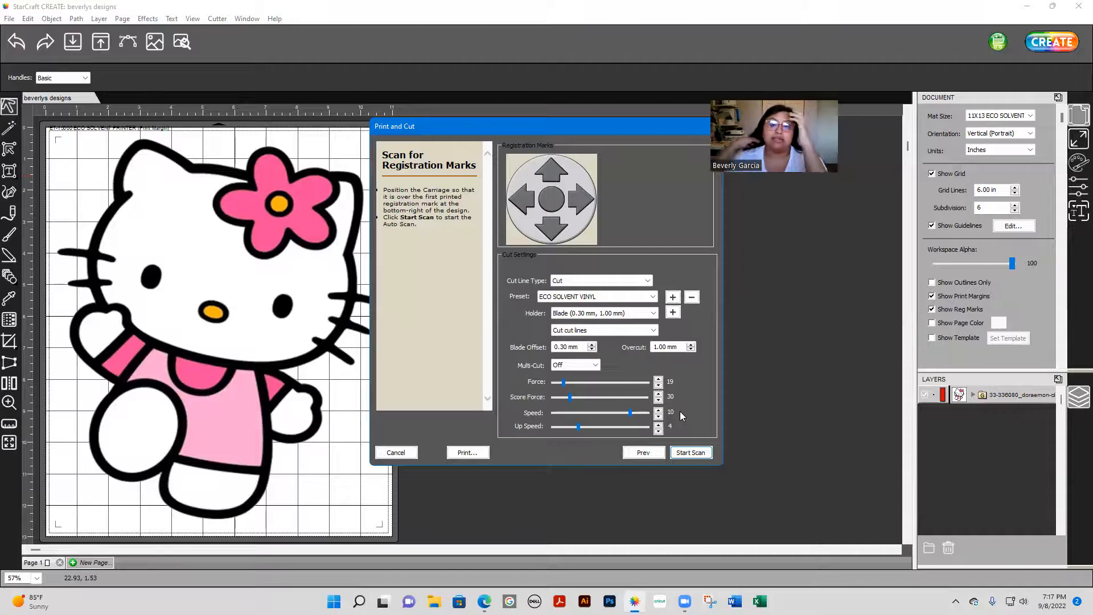
left_click(471, 452)
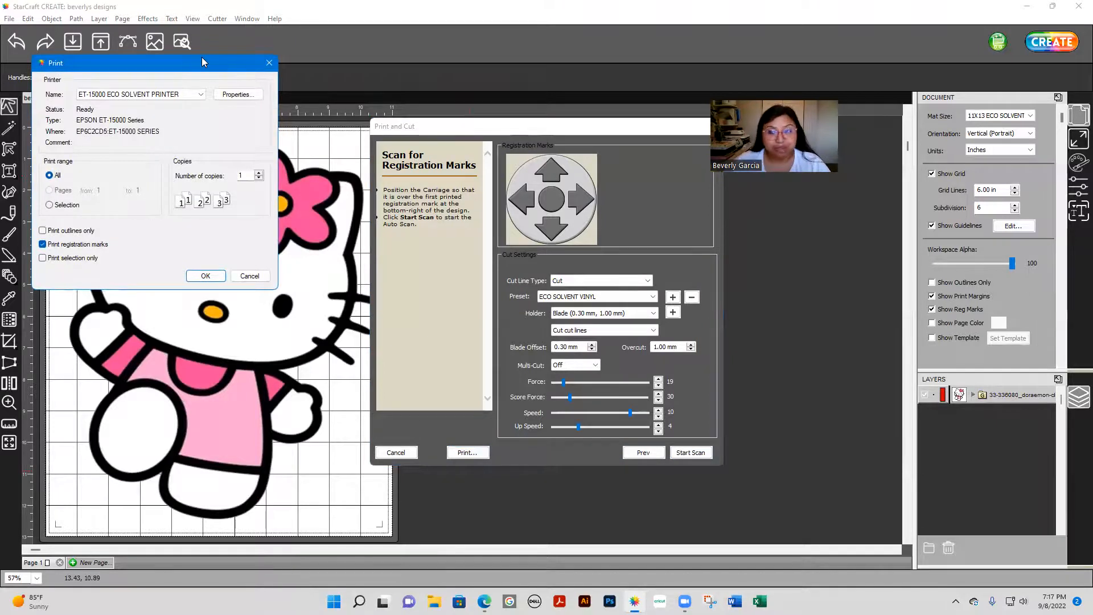
left_click_drag(203, 61, 582, 154)
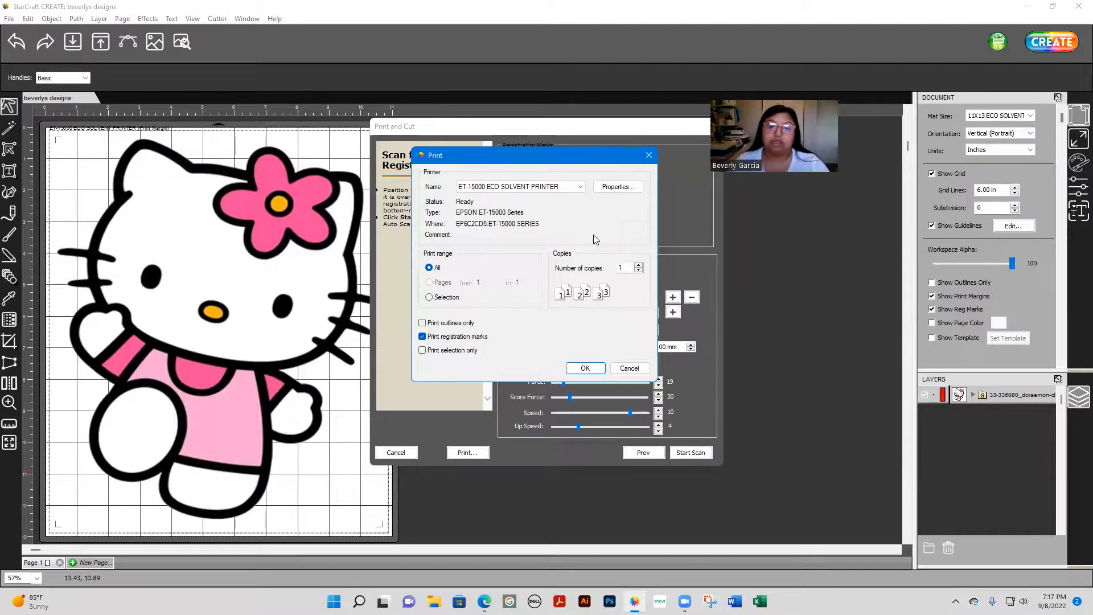
- Review the main and additional properties of the ET-15000 ECO SOLVENT PRINTER, and cancel the print
left_click(617, 187)
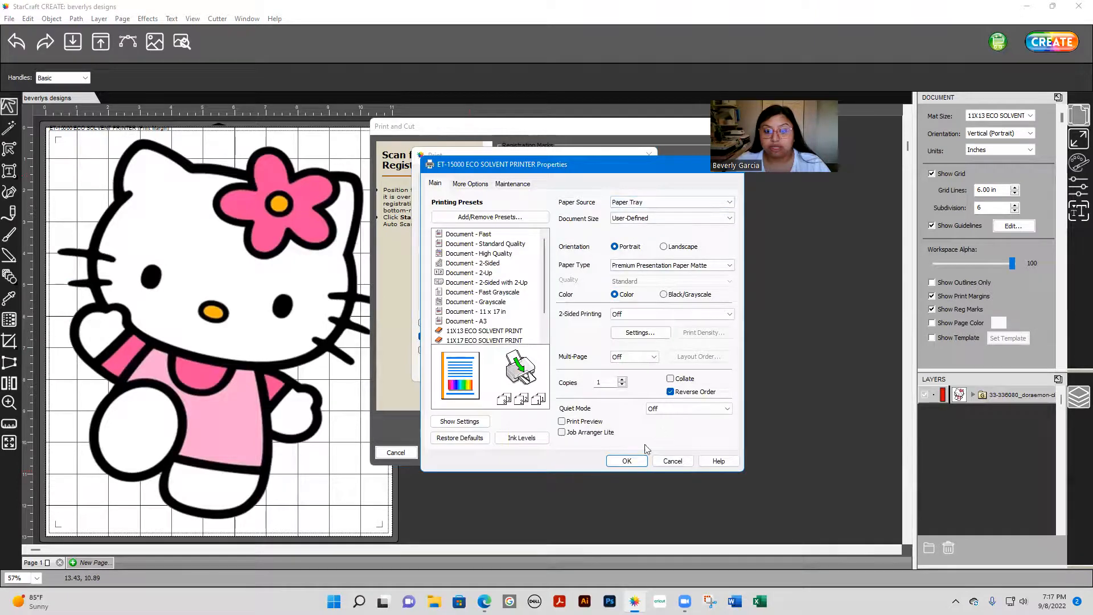
left_click(470, 184)
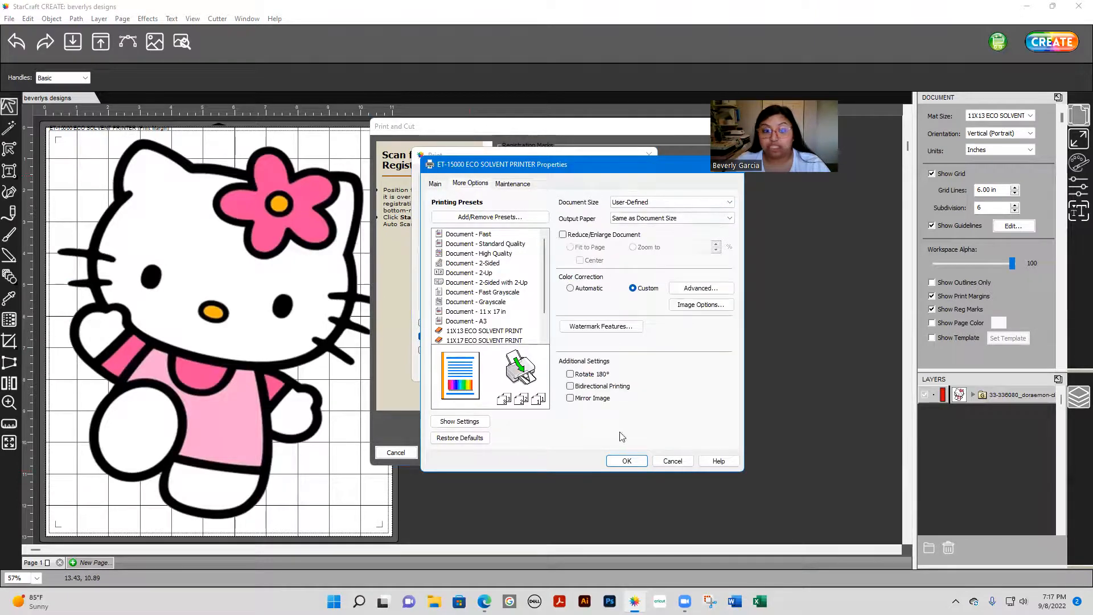
left_click(435, 185)
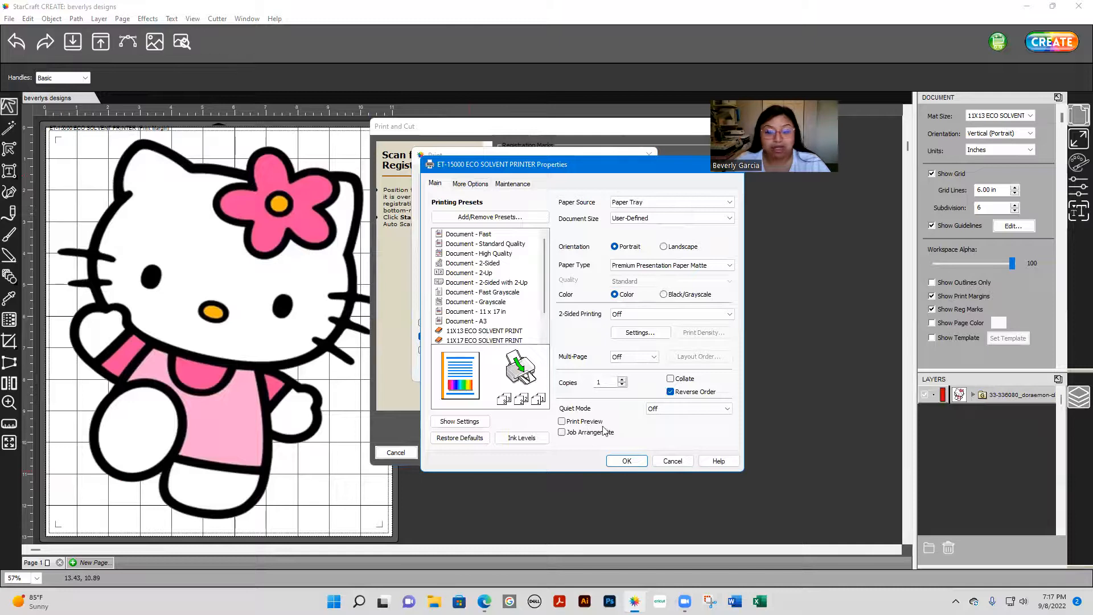
left_click(626, 460)
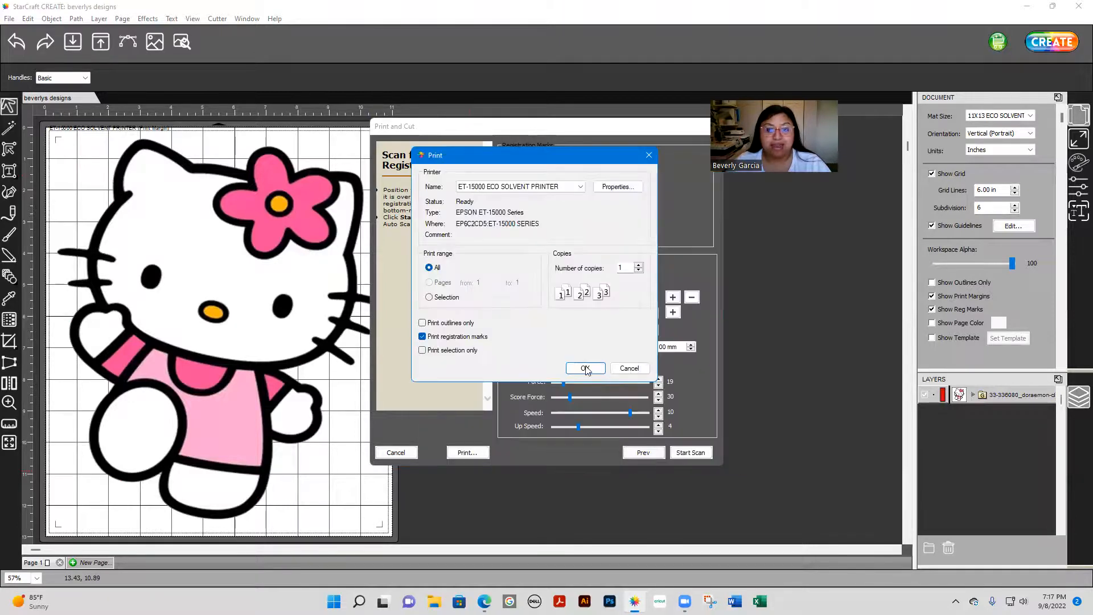
left_click(628, 368)
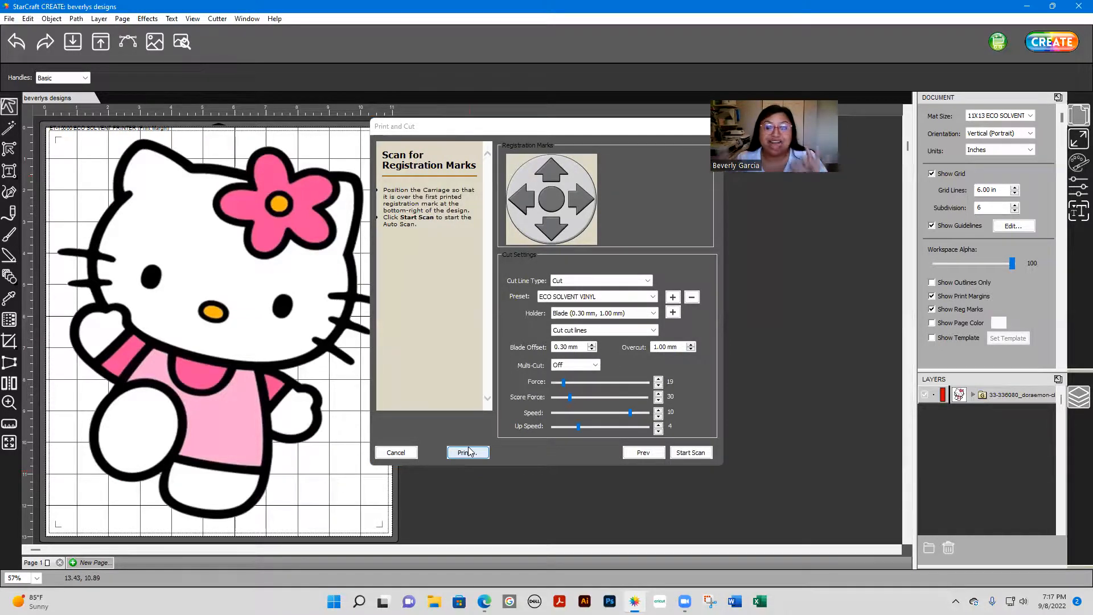
left_click(587, 131)
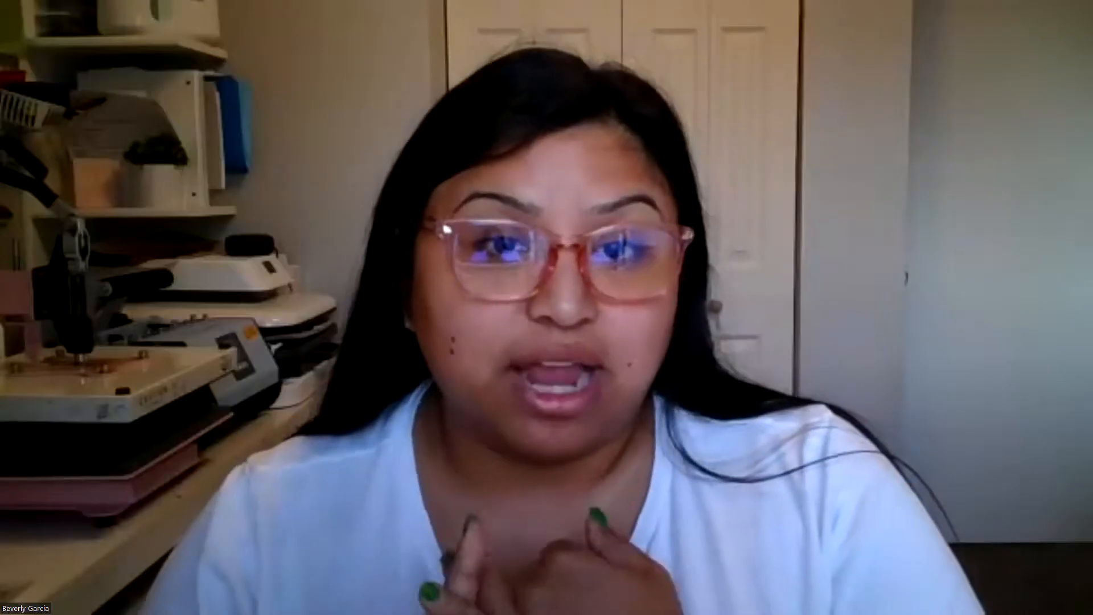